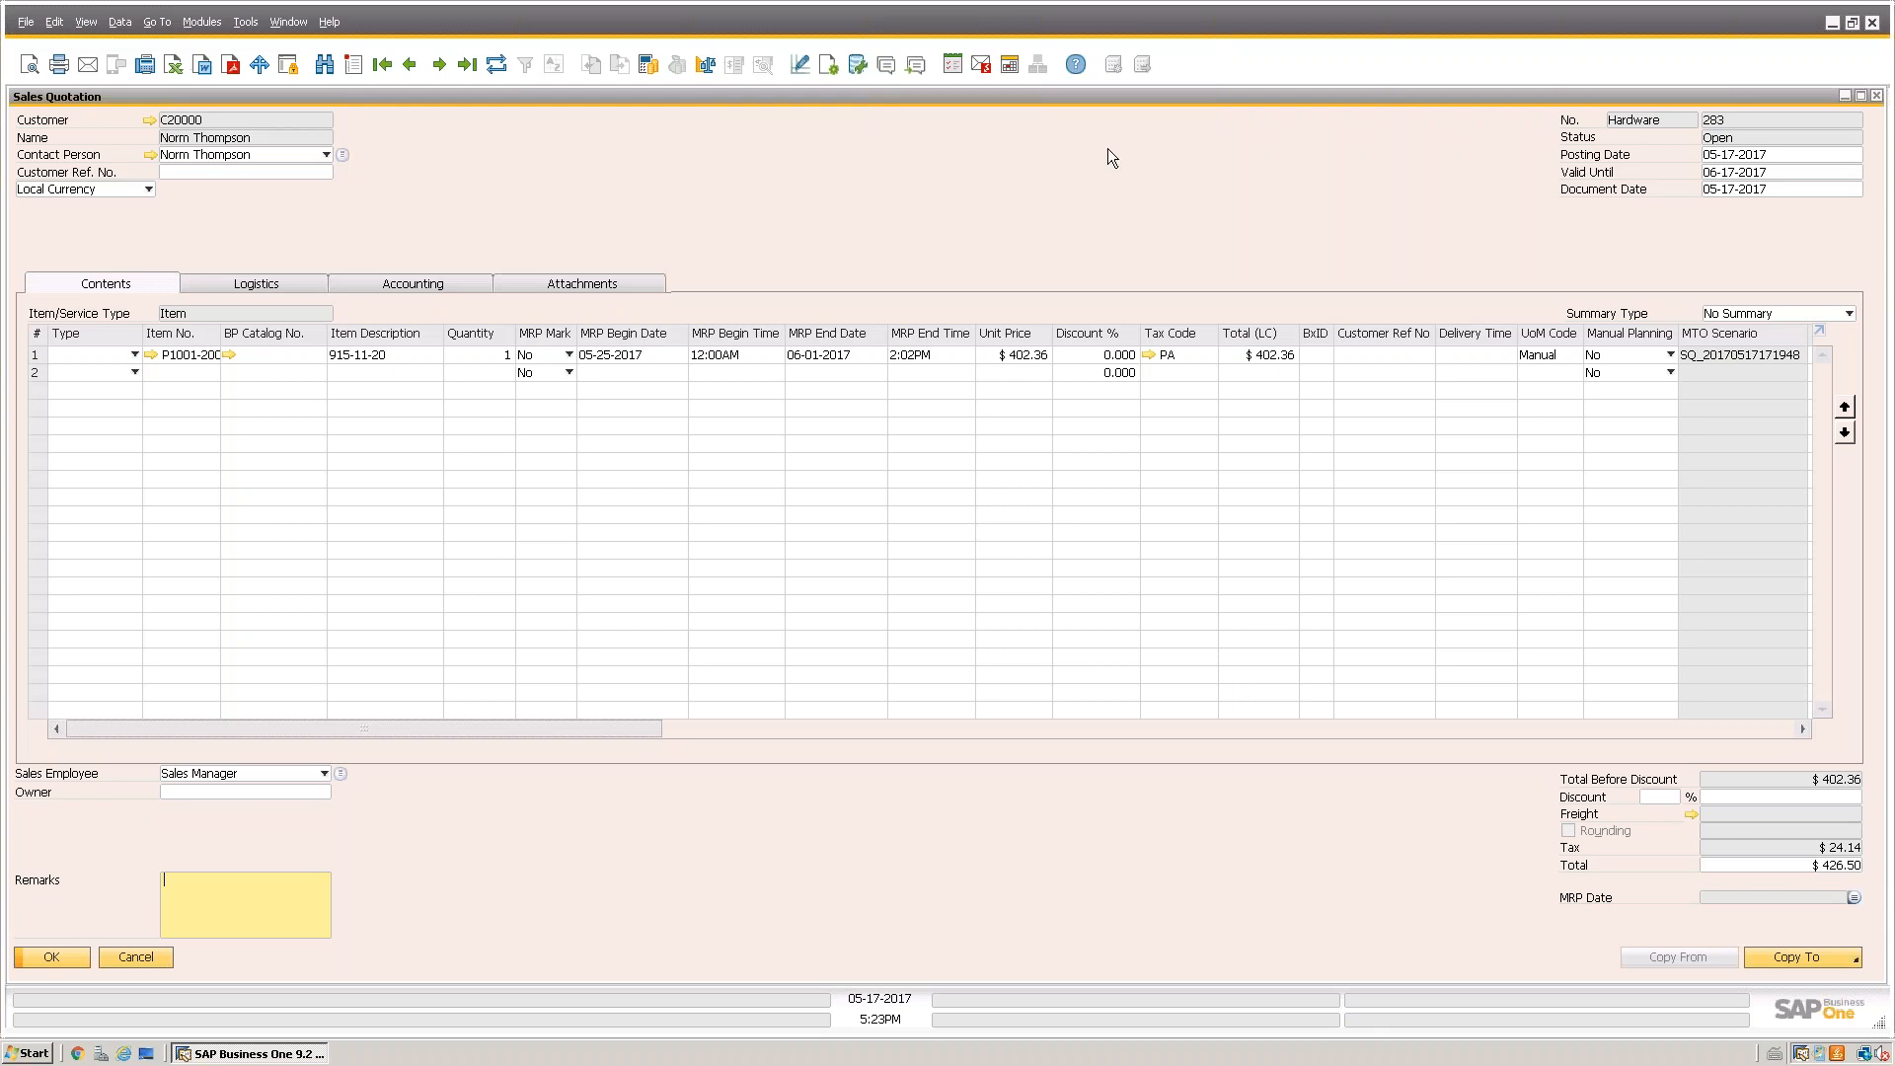
# Create a sales order from the quotation with delivery date 06-15-2017 applied to the existing rows, and reopen the added order
pyautogui.click(1810, 951)
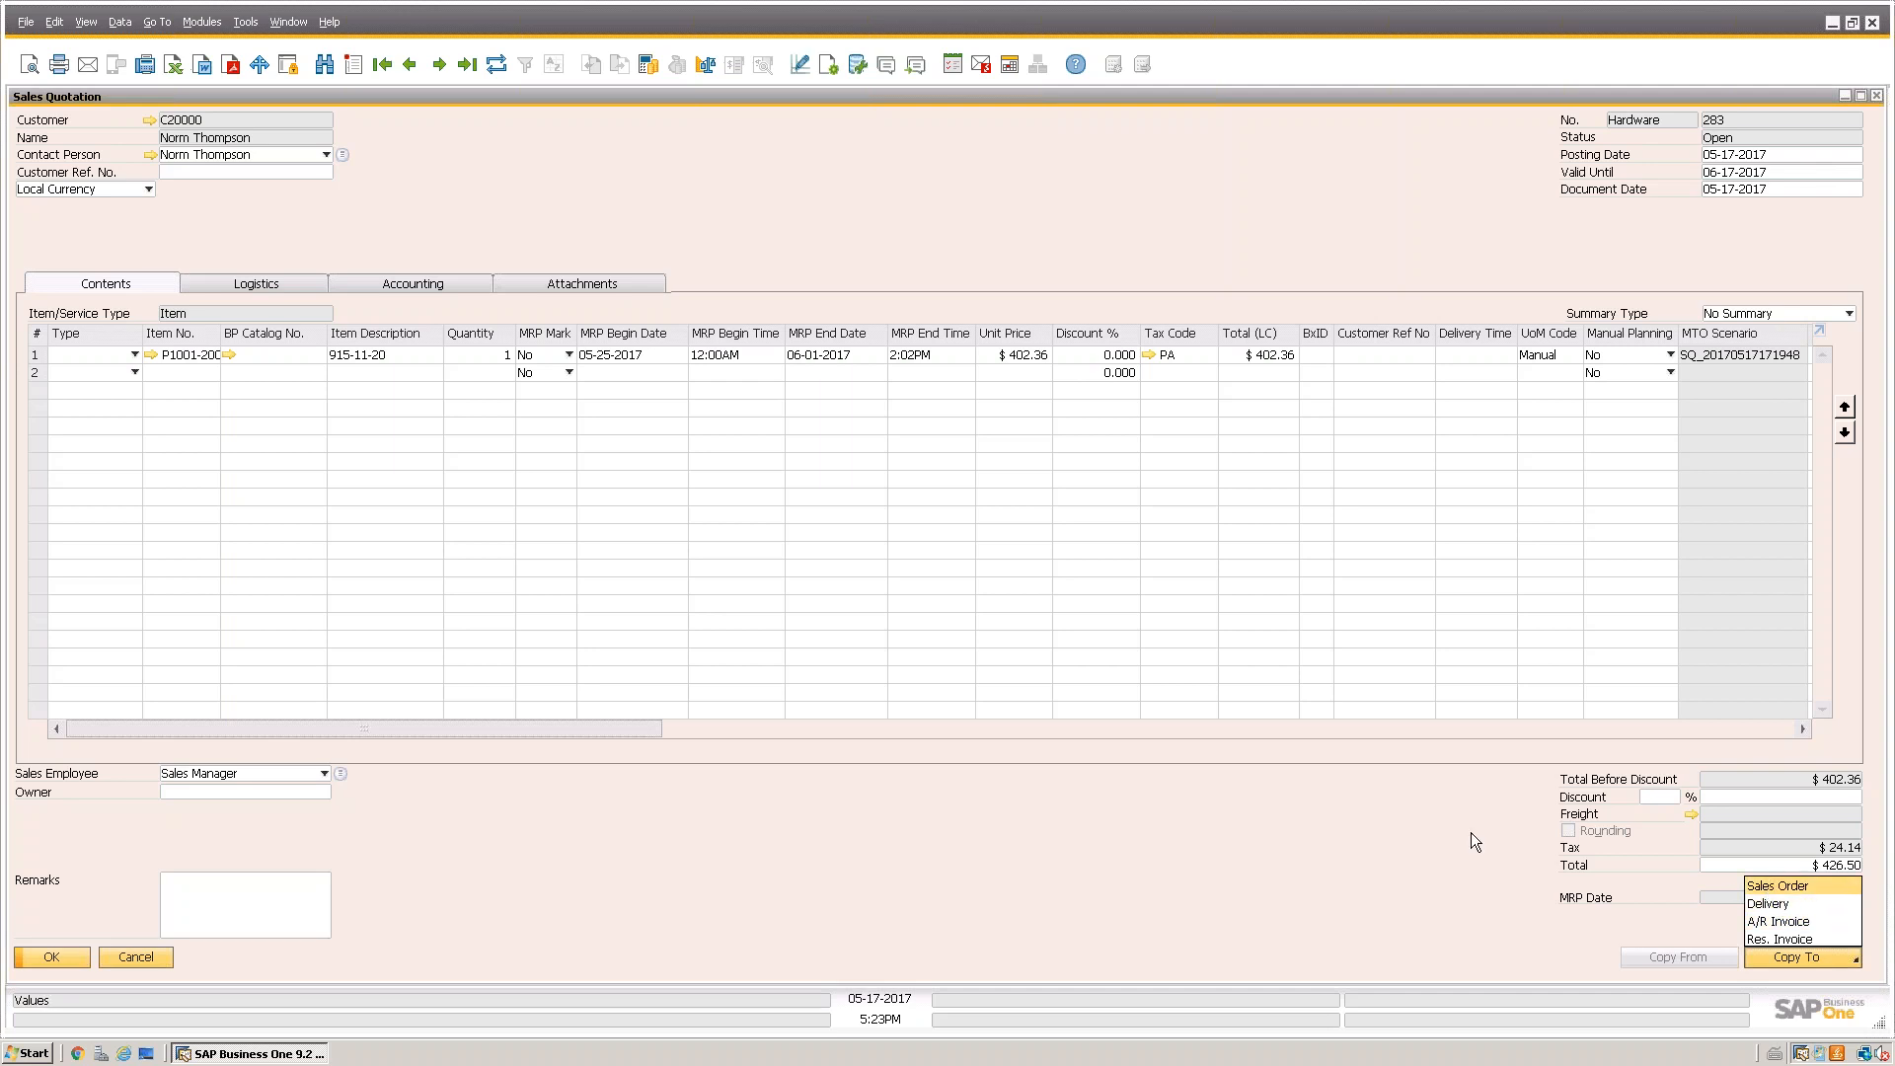
pyautogui.click(1777, 885)
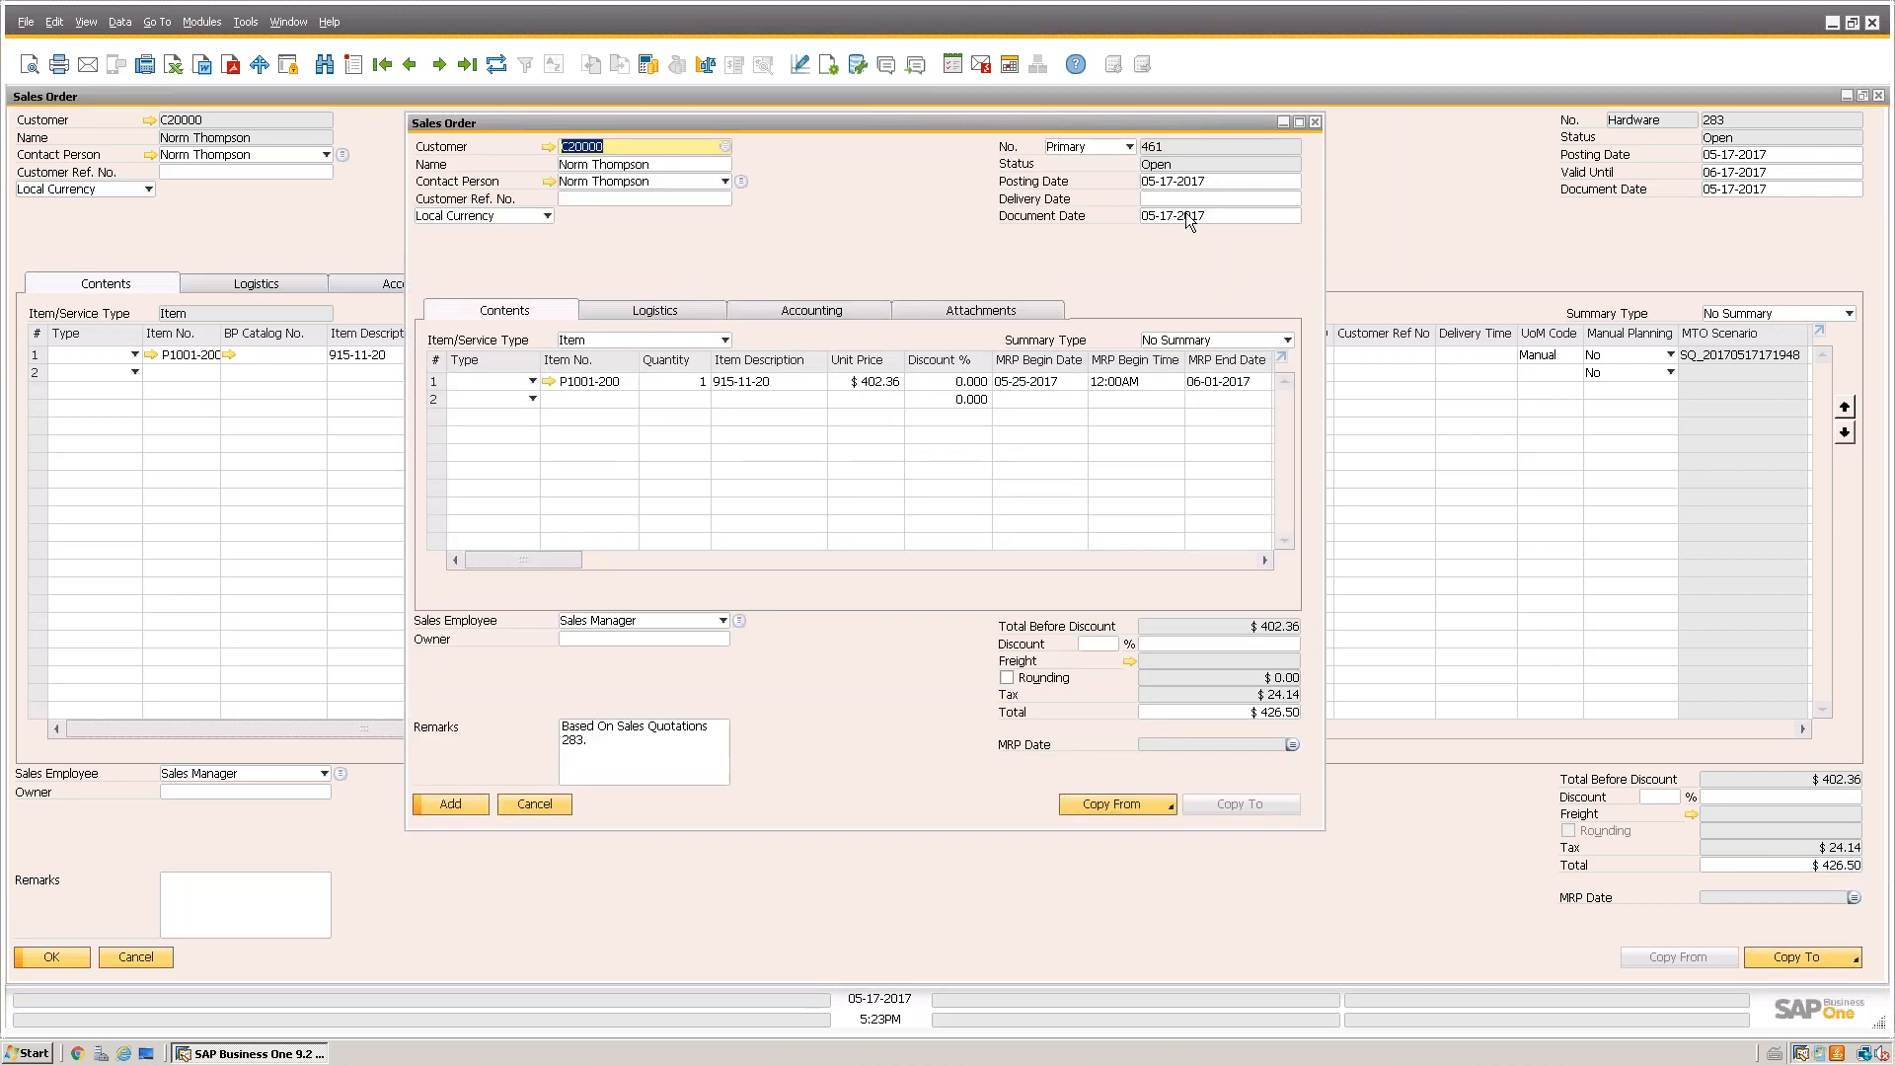
pyautogui.click(1727, 174)
pyautogui.write('6/15')
pyautogui.press('Tab')
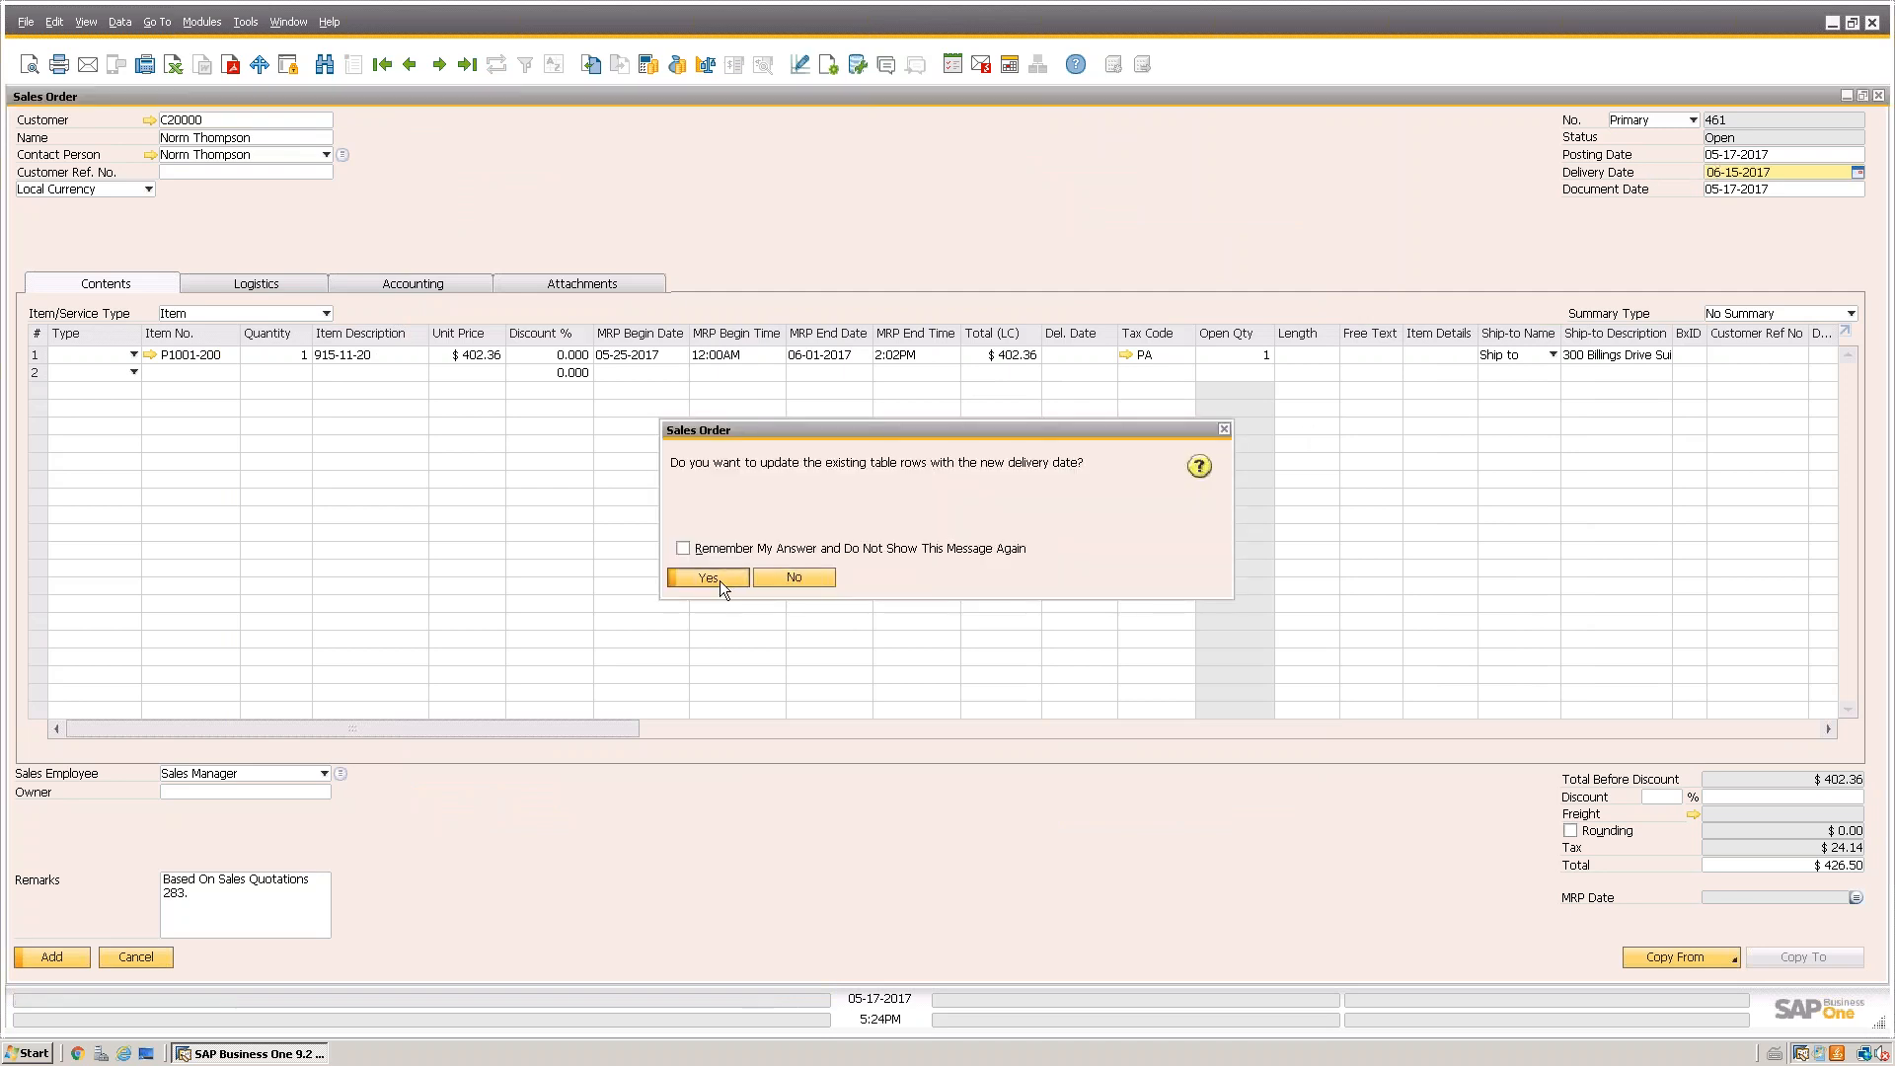
pyautogui.click(720, 580)
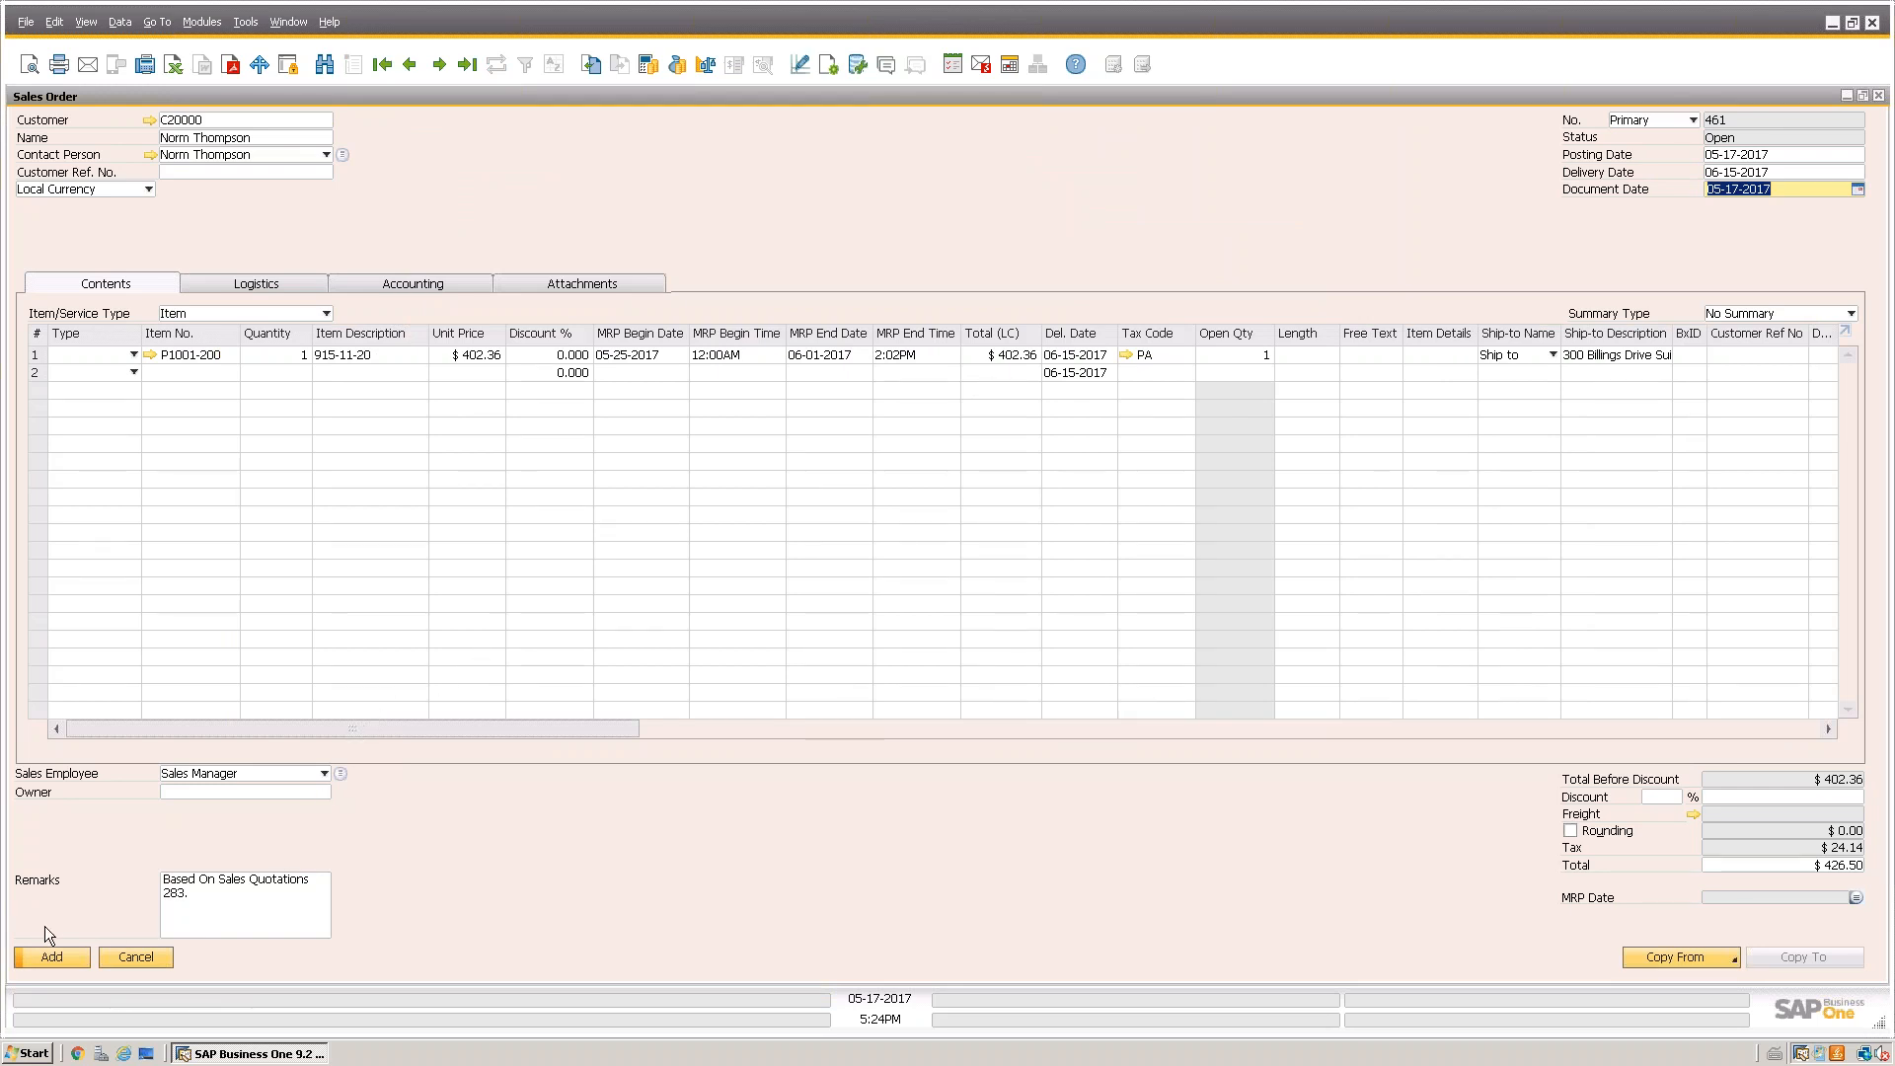
pyautogui.click(67, 956)
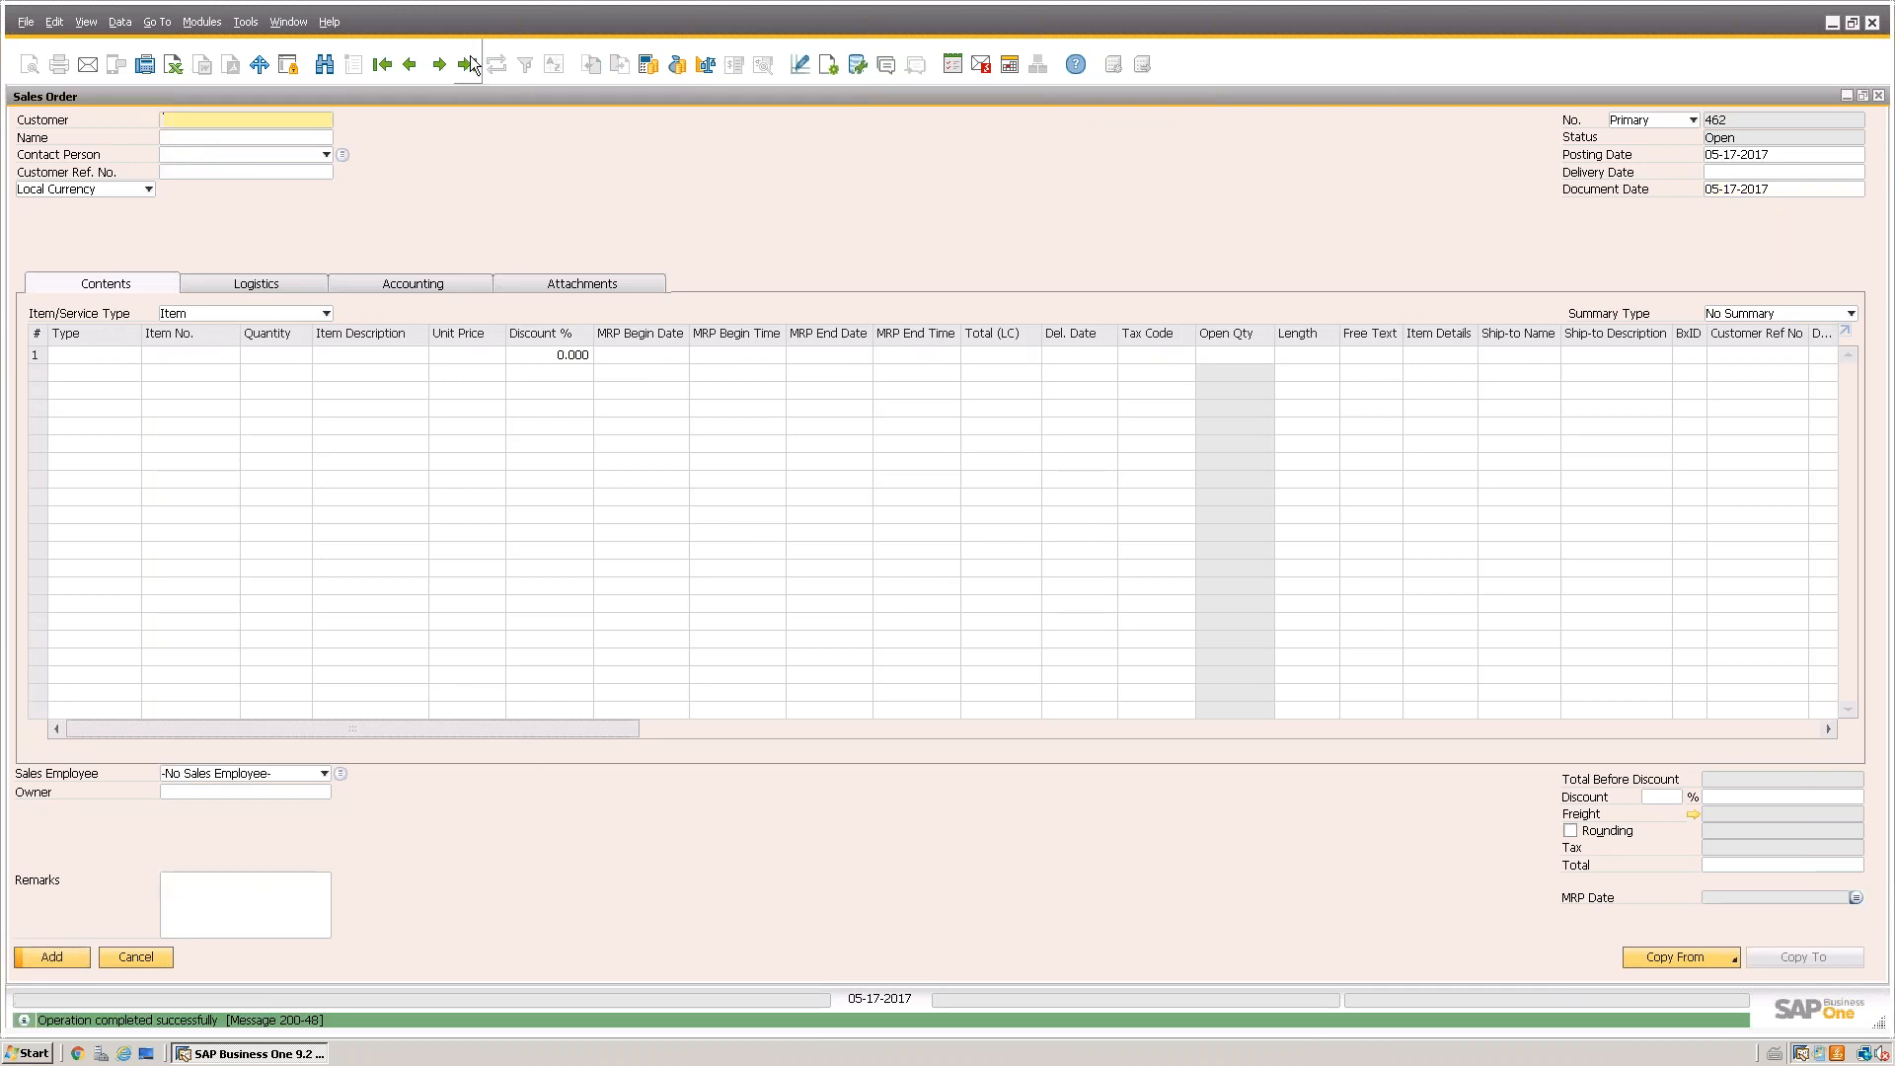
pyautogui.press('pageup')
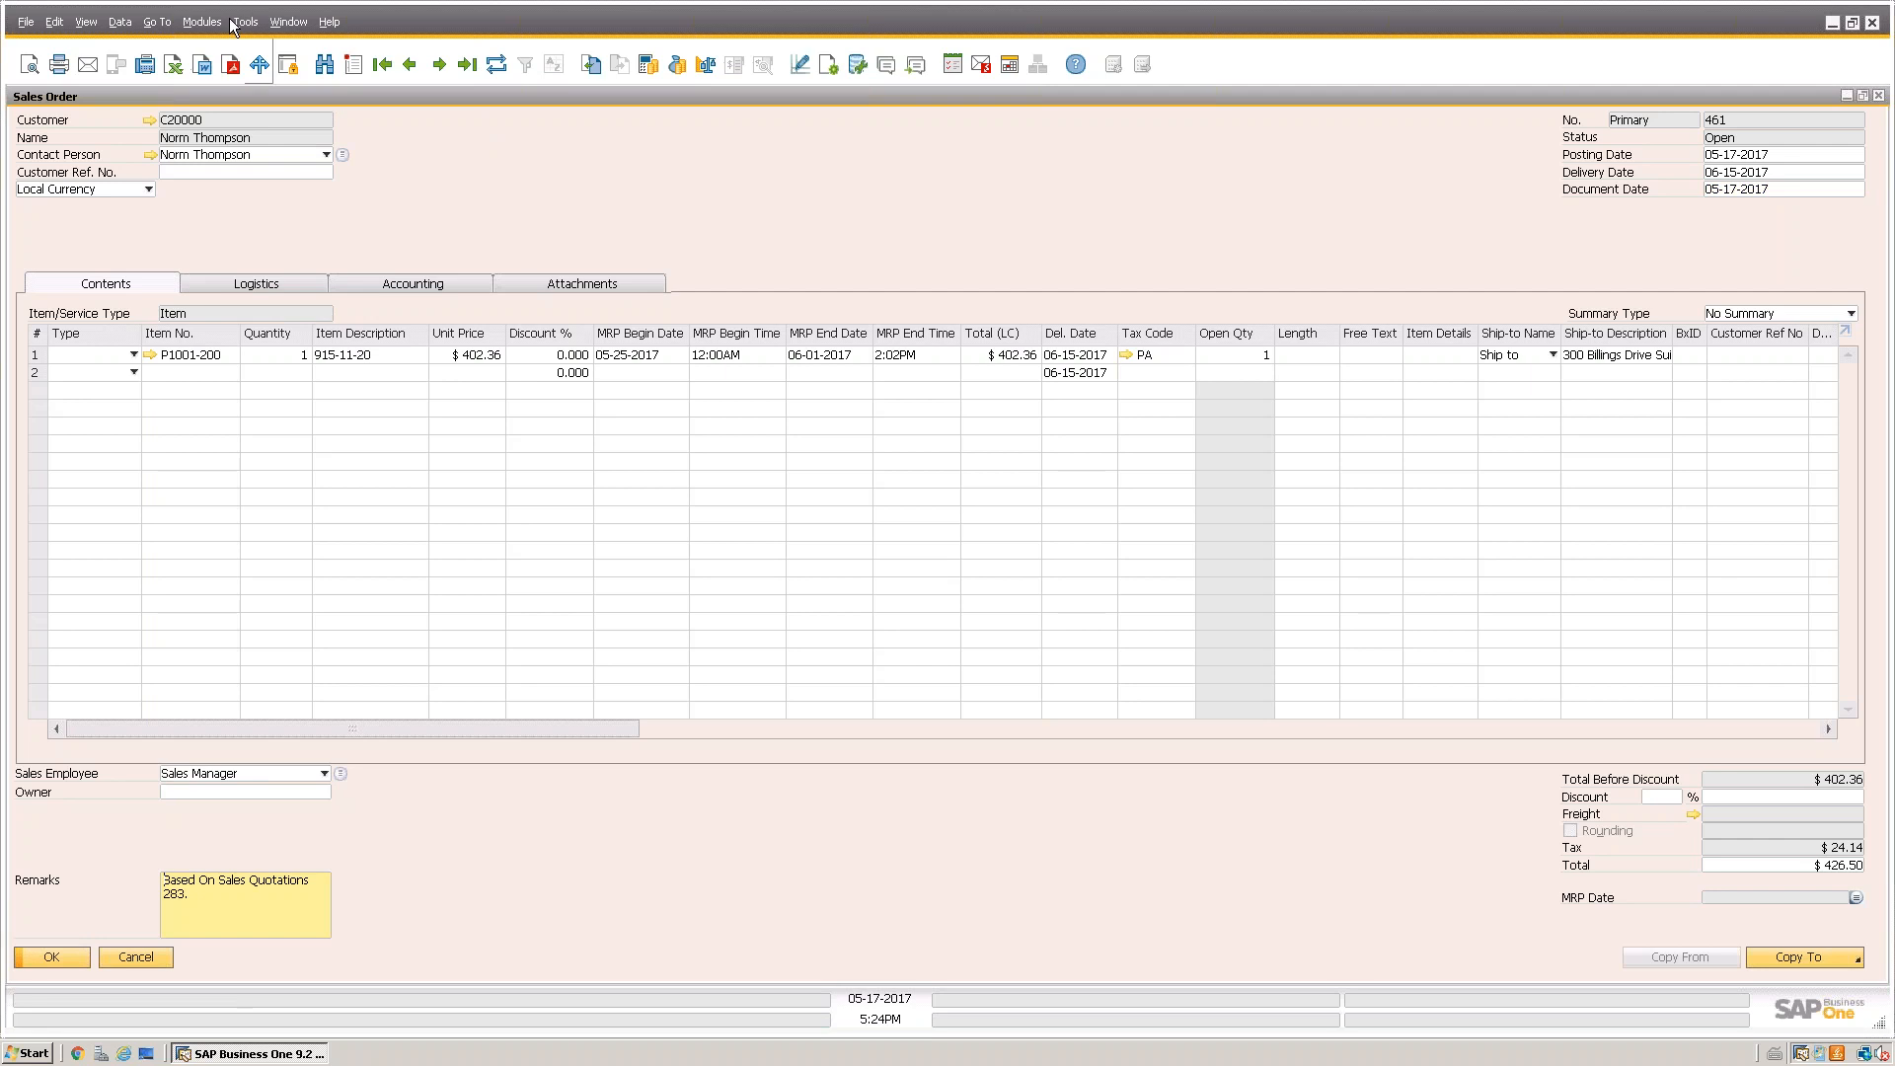
pyautogui.click(202, 23)
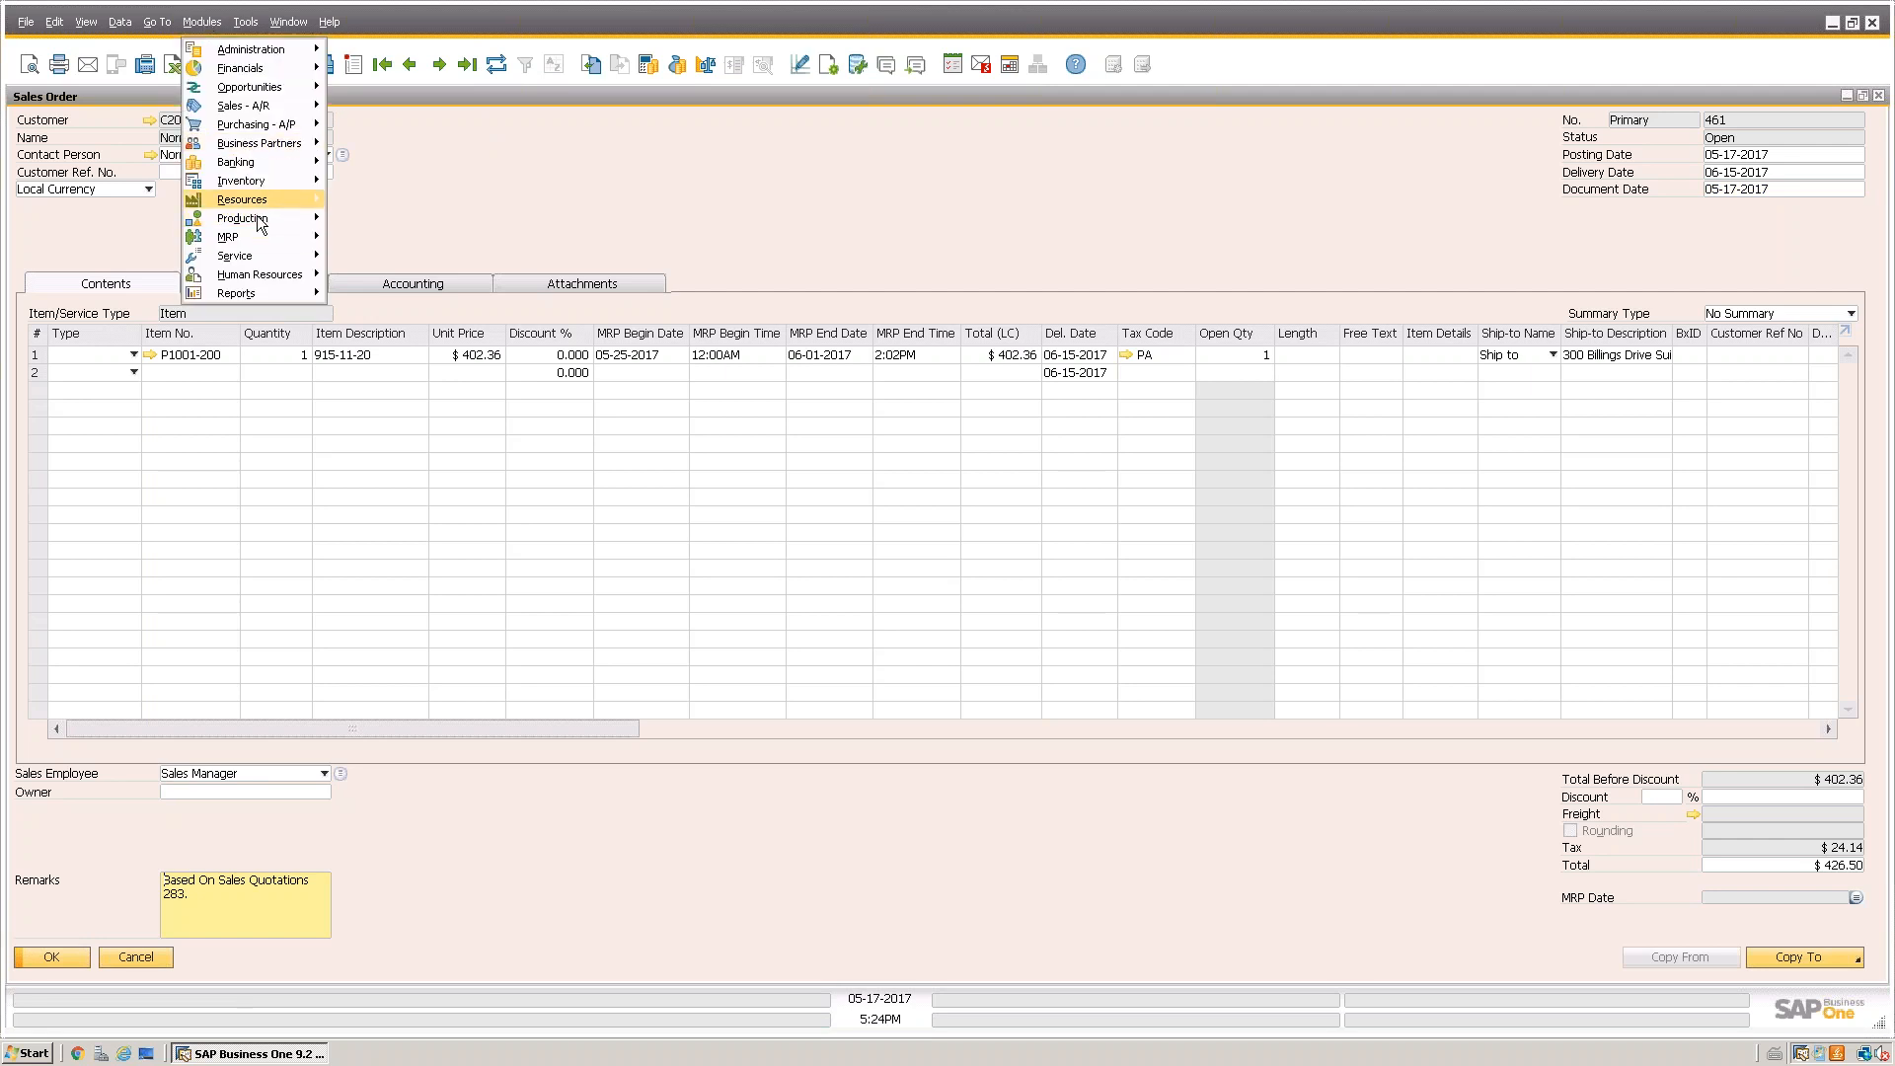
pyautogui.moveTo(255, 235)
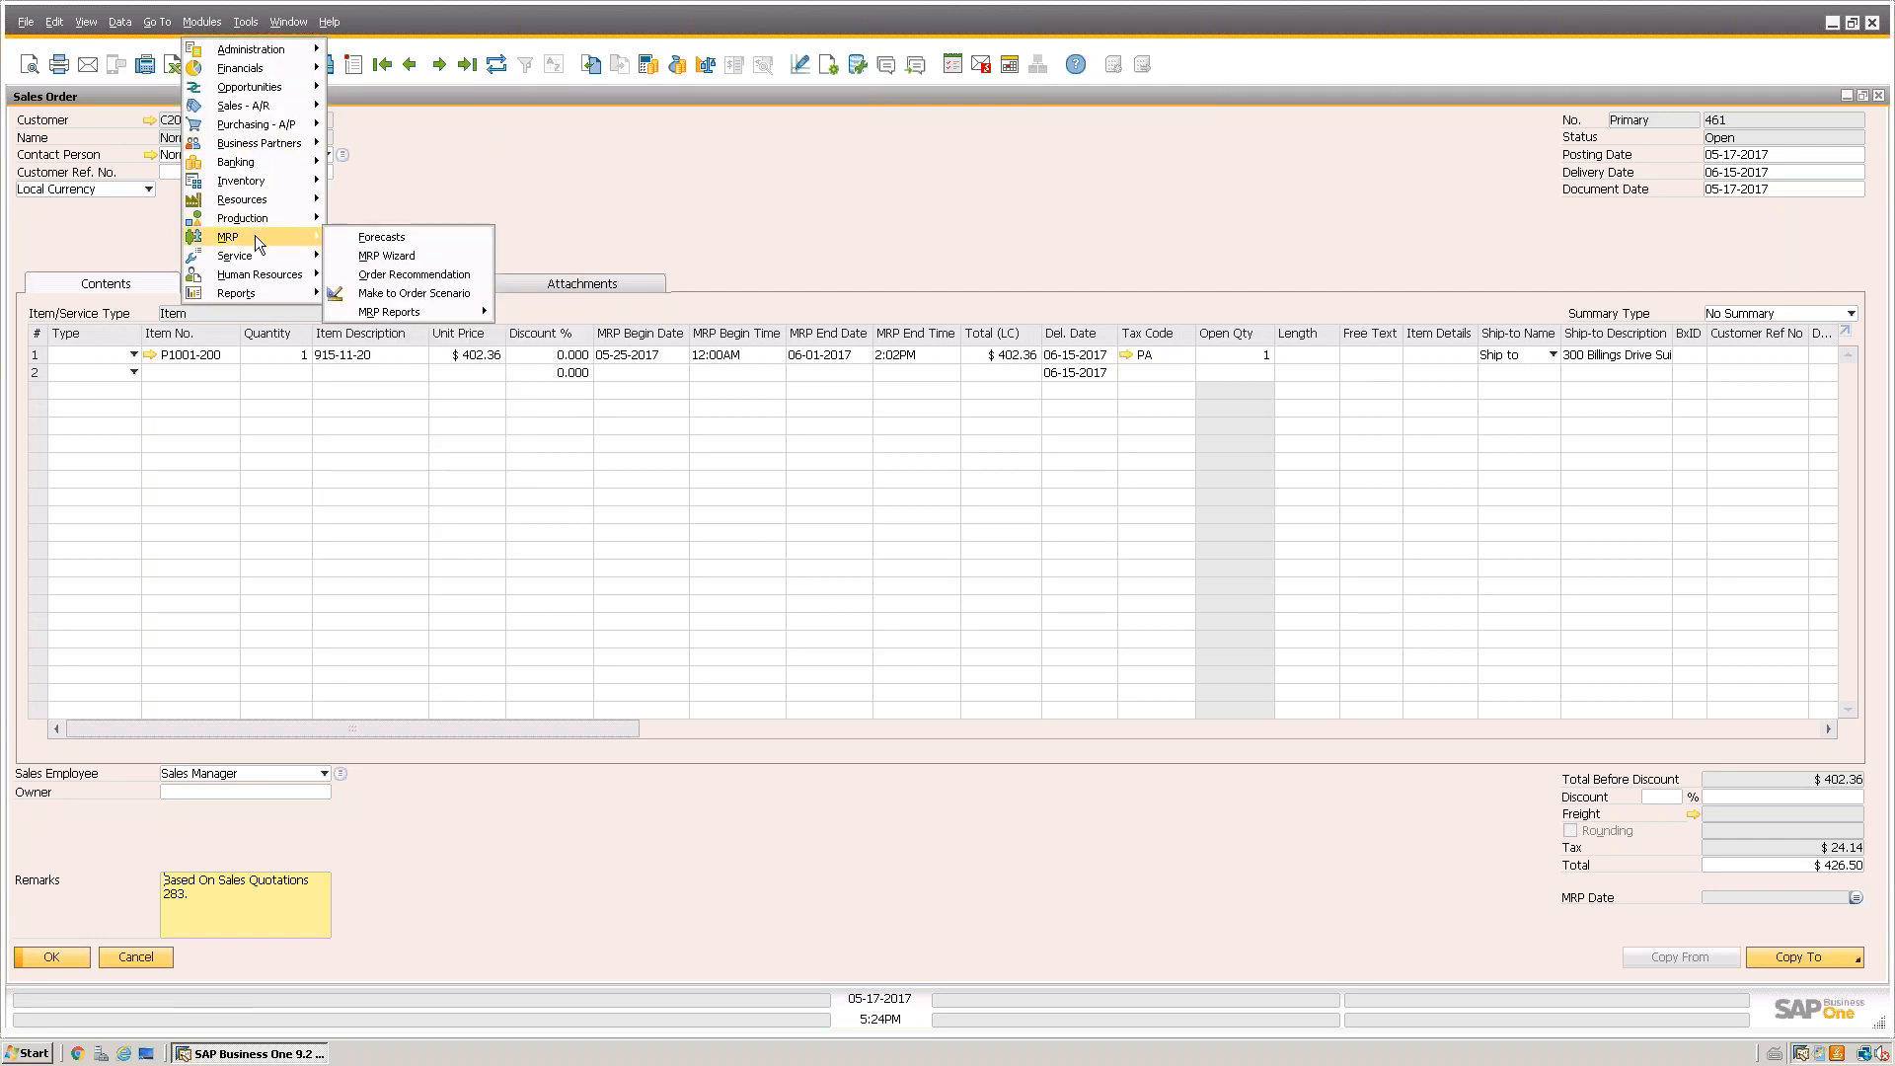
pyautogui.click(366, 297)
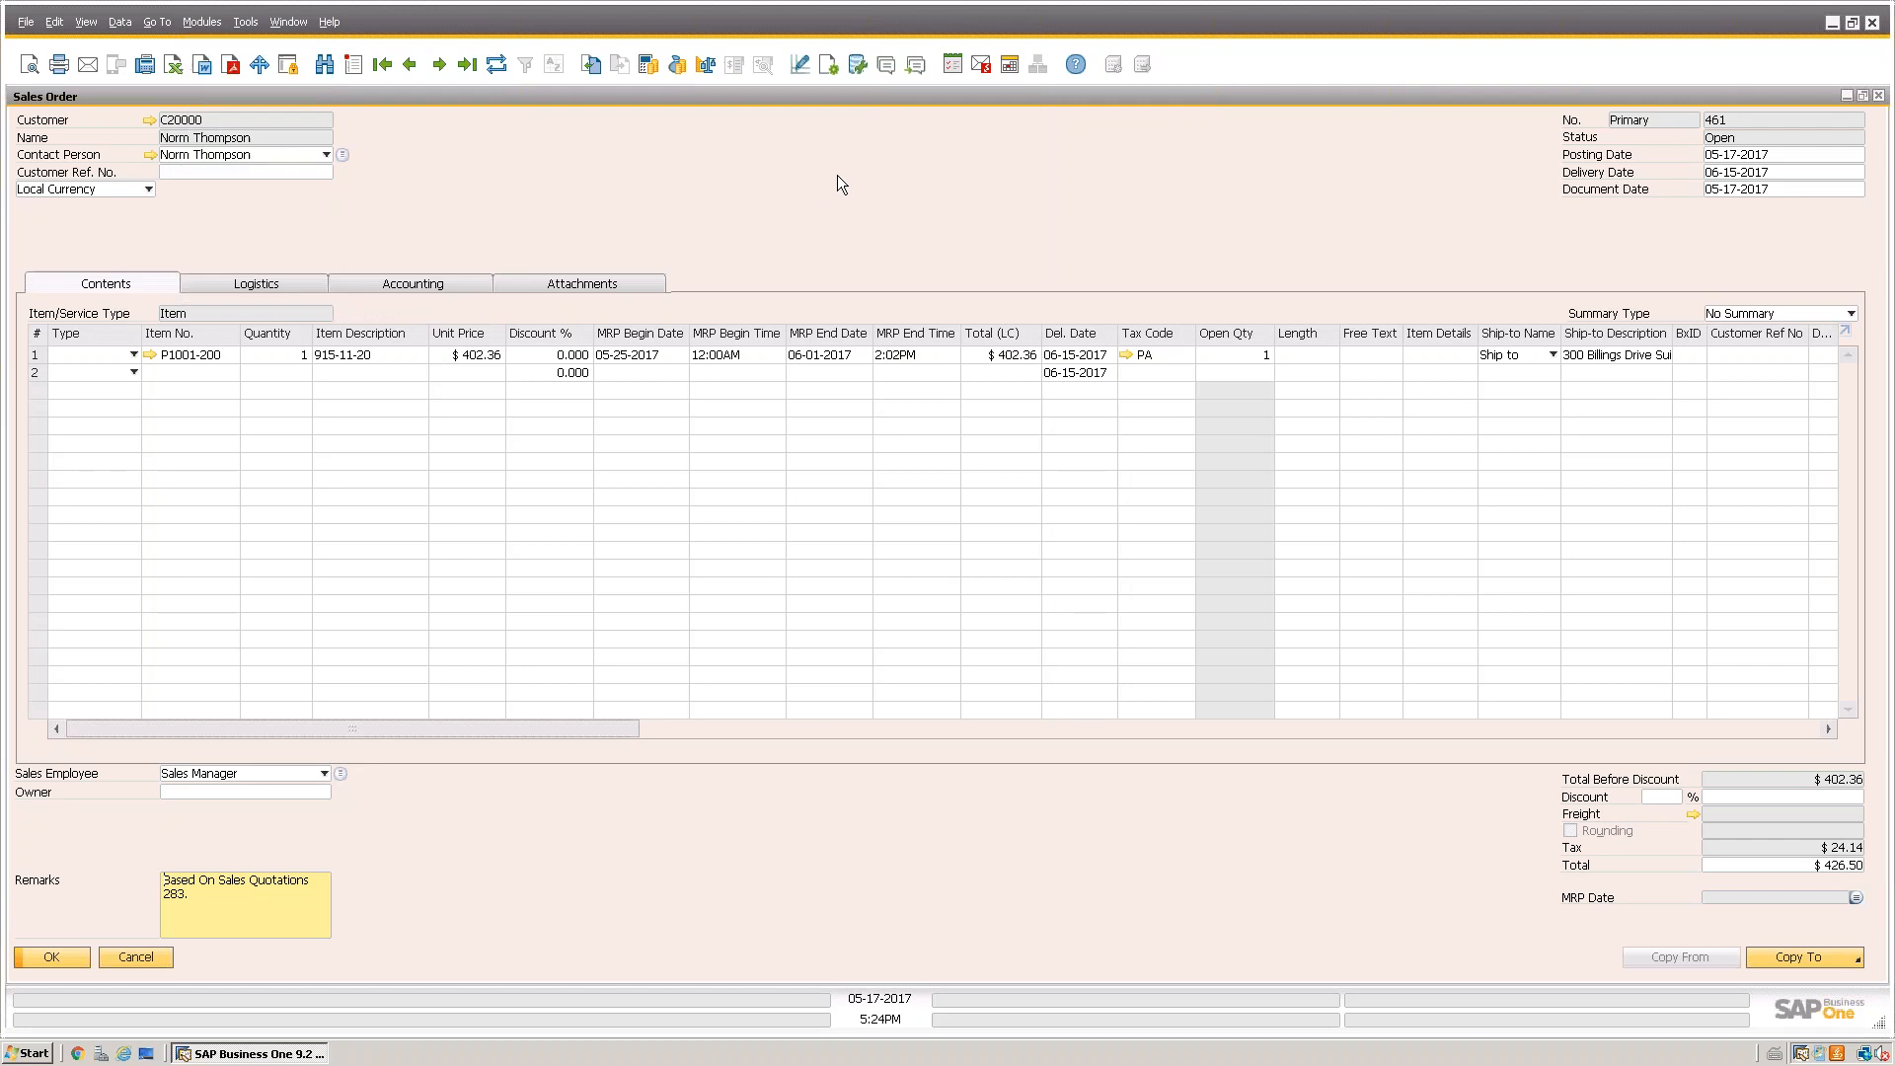
# Run MTO planning from the sales order with the P1001-200 order line selected as the top order
pyautogui.rightClick(743, 211)
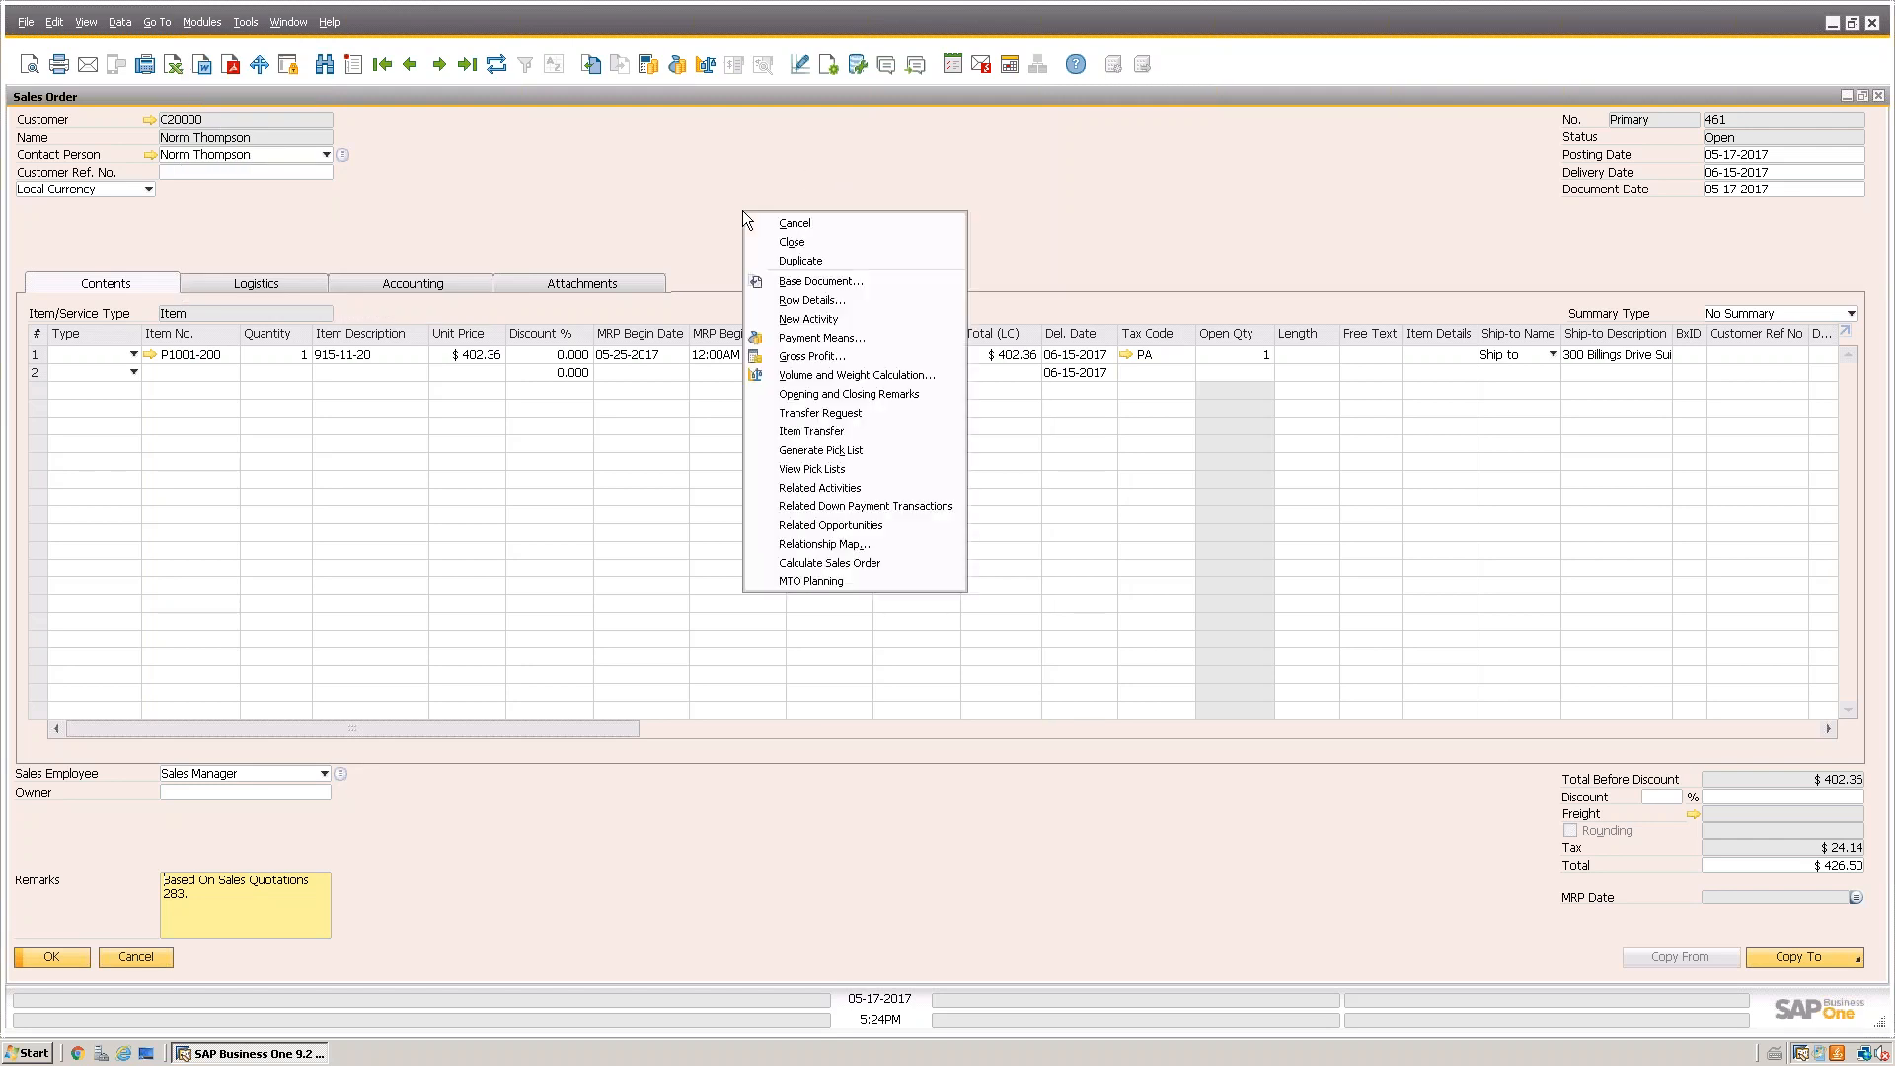
pyautogui.click(808, 582)
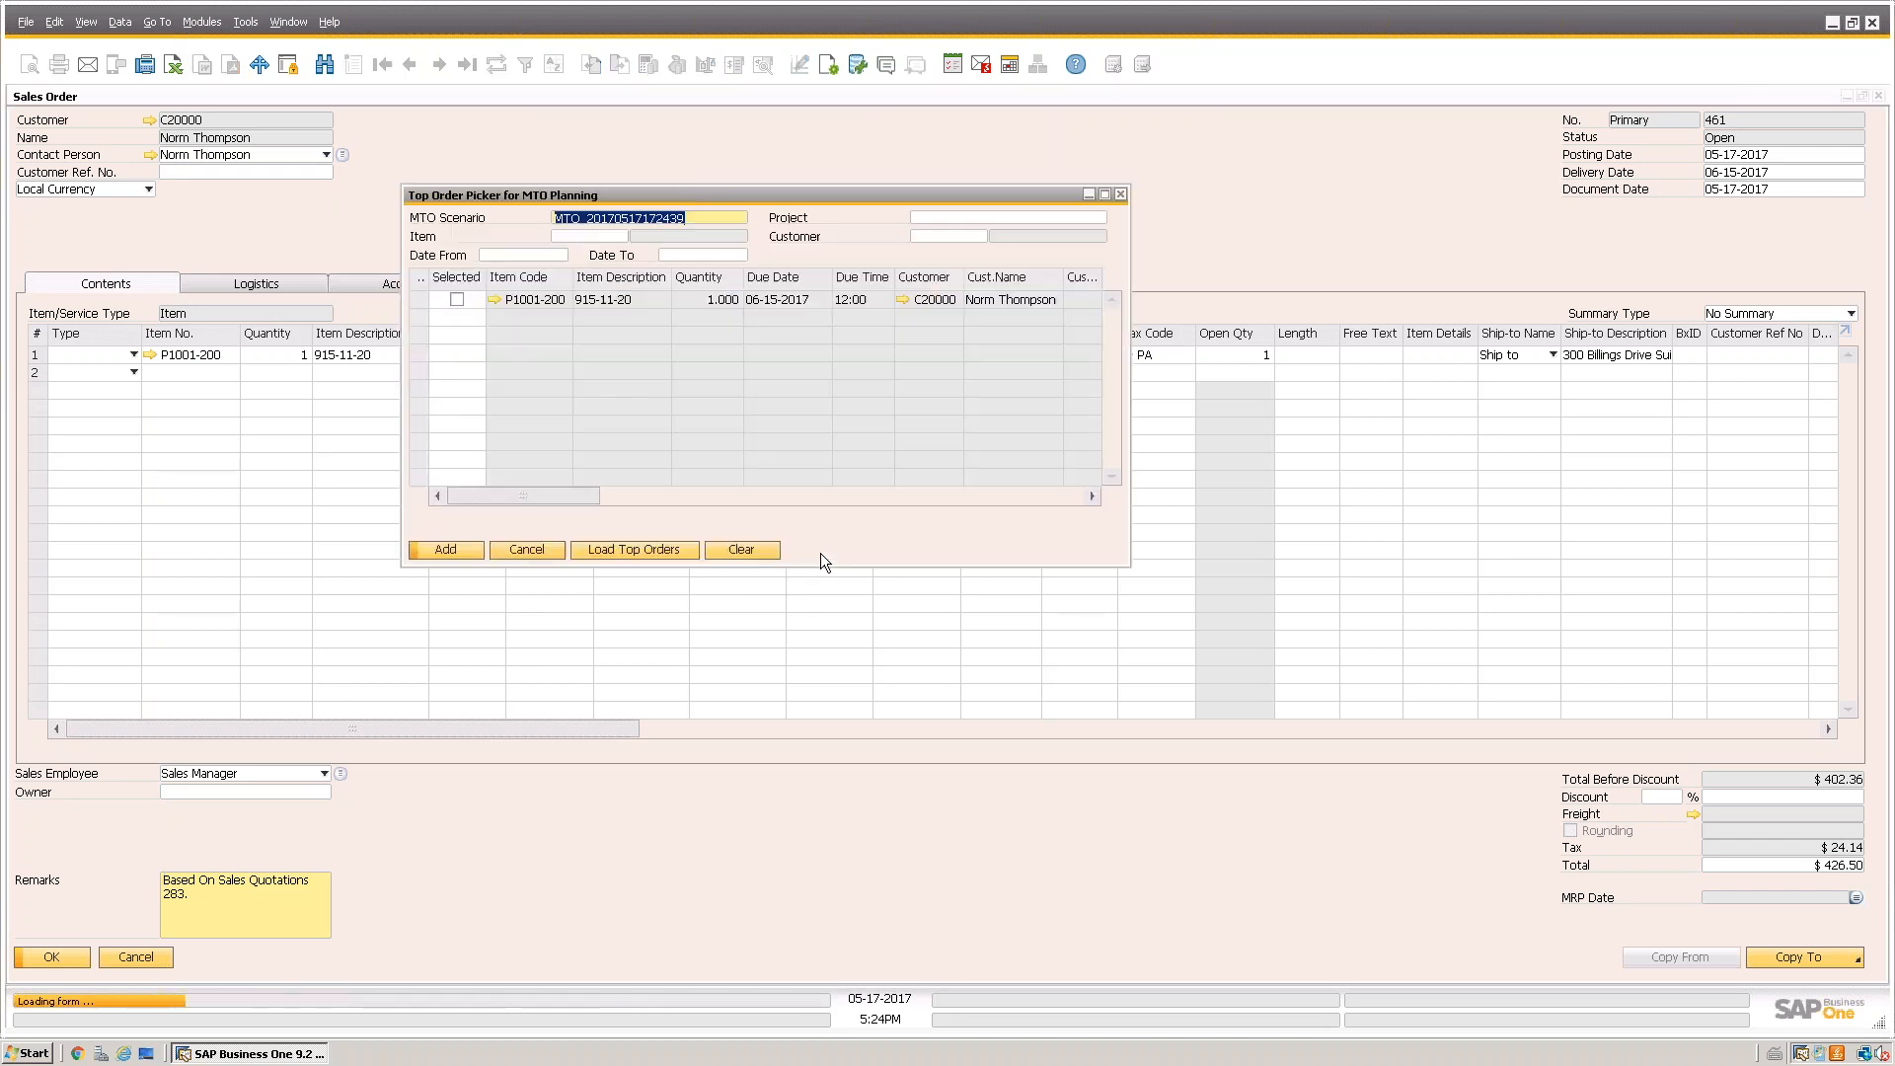
pyautogui.click(458, 300)
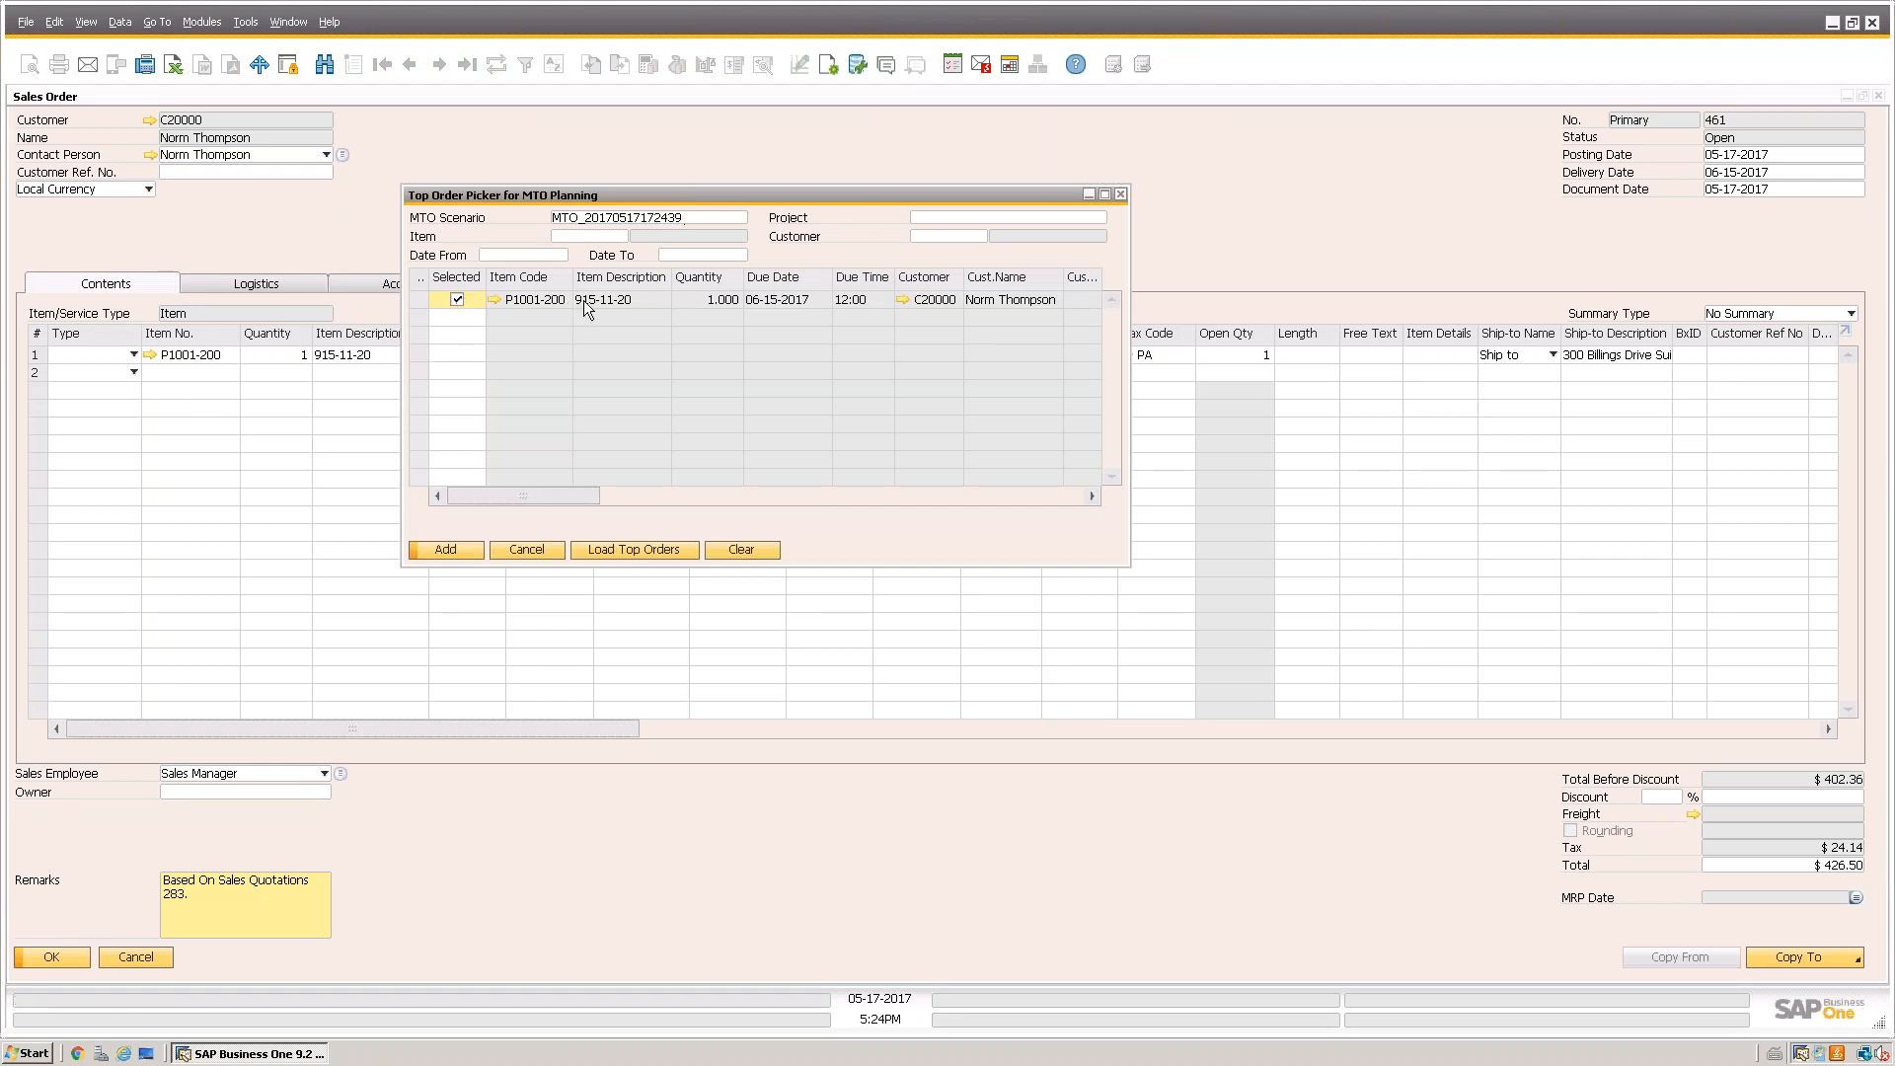
pyautogui.click(446, 550)
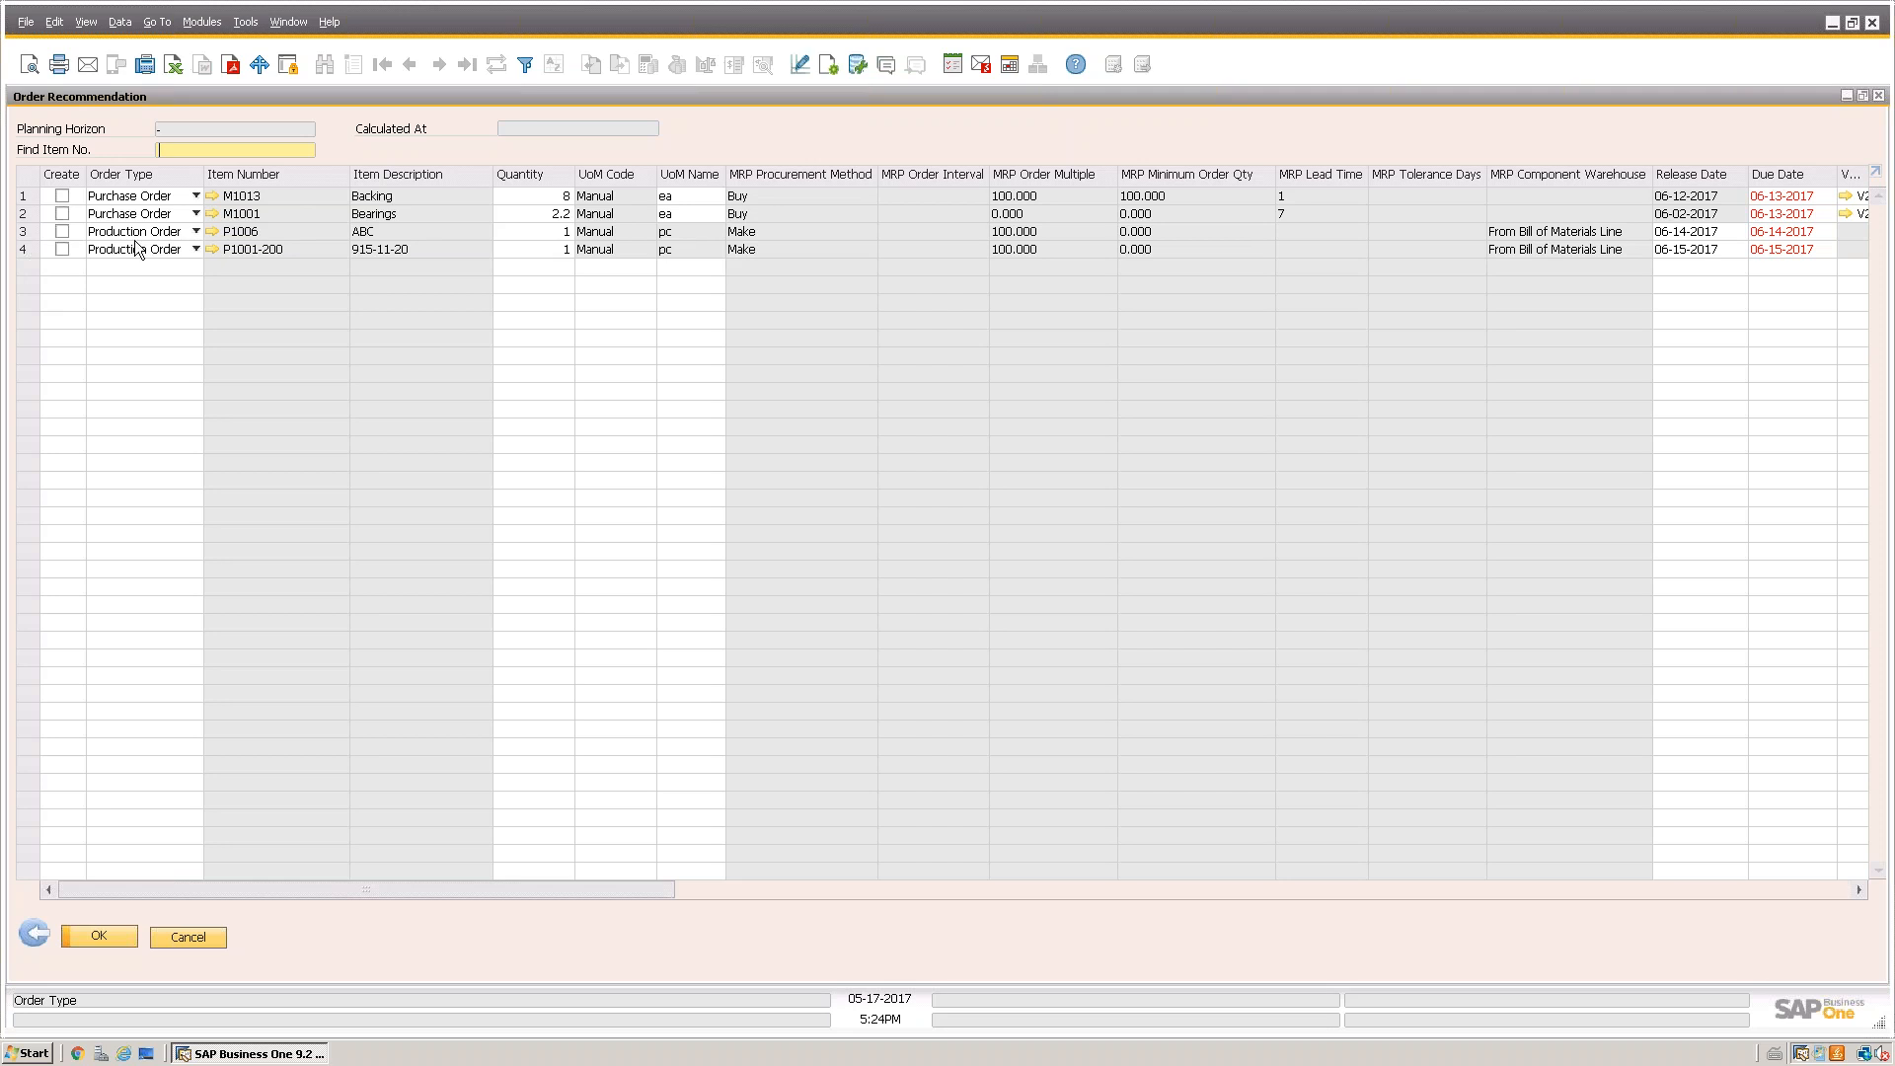
# Mark all order recommendations for creation and set the unit price of item M1013 to $0.20
pyautogui.doubleClick(71, 176)
pyautogui.moveTo(525, 892); pyautogui.dragTo(802, 888)
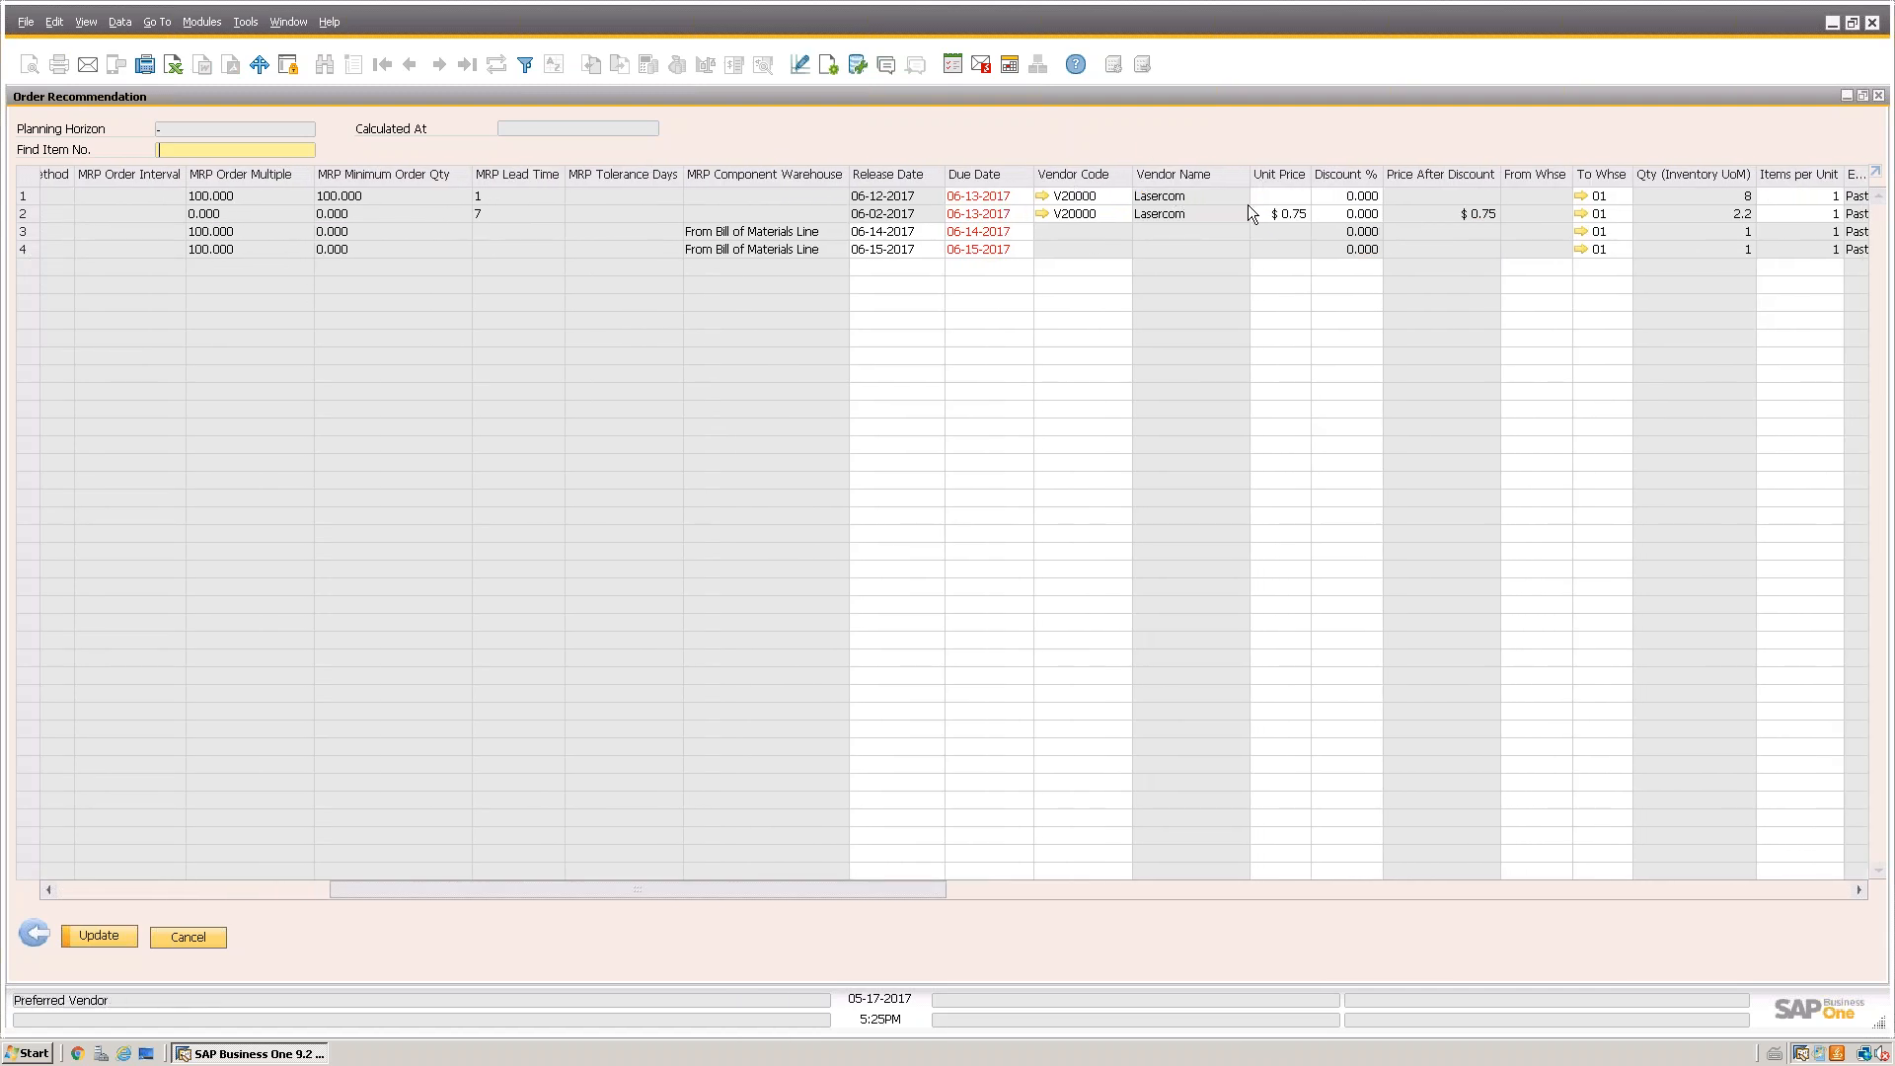
pyautogui.click(1273, 198)
pyautogui.write('0.2')
pyautogui.press('Tab')
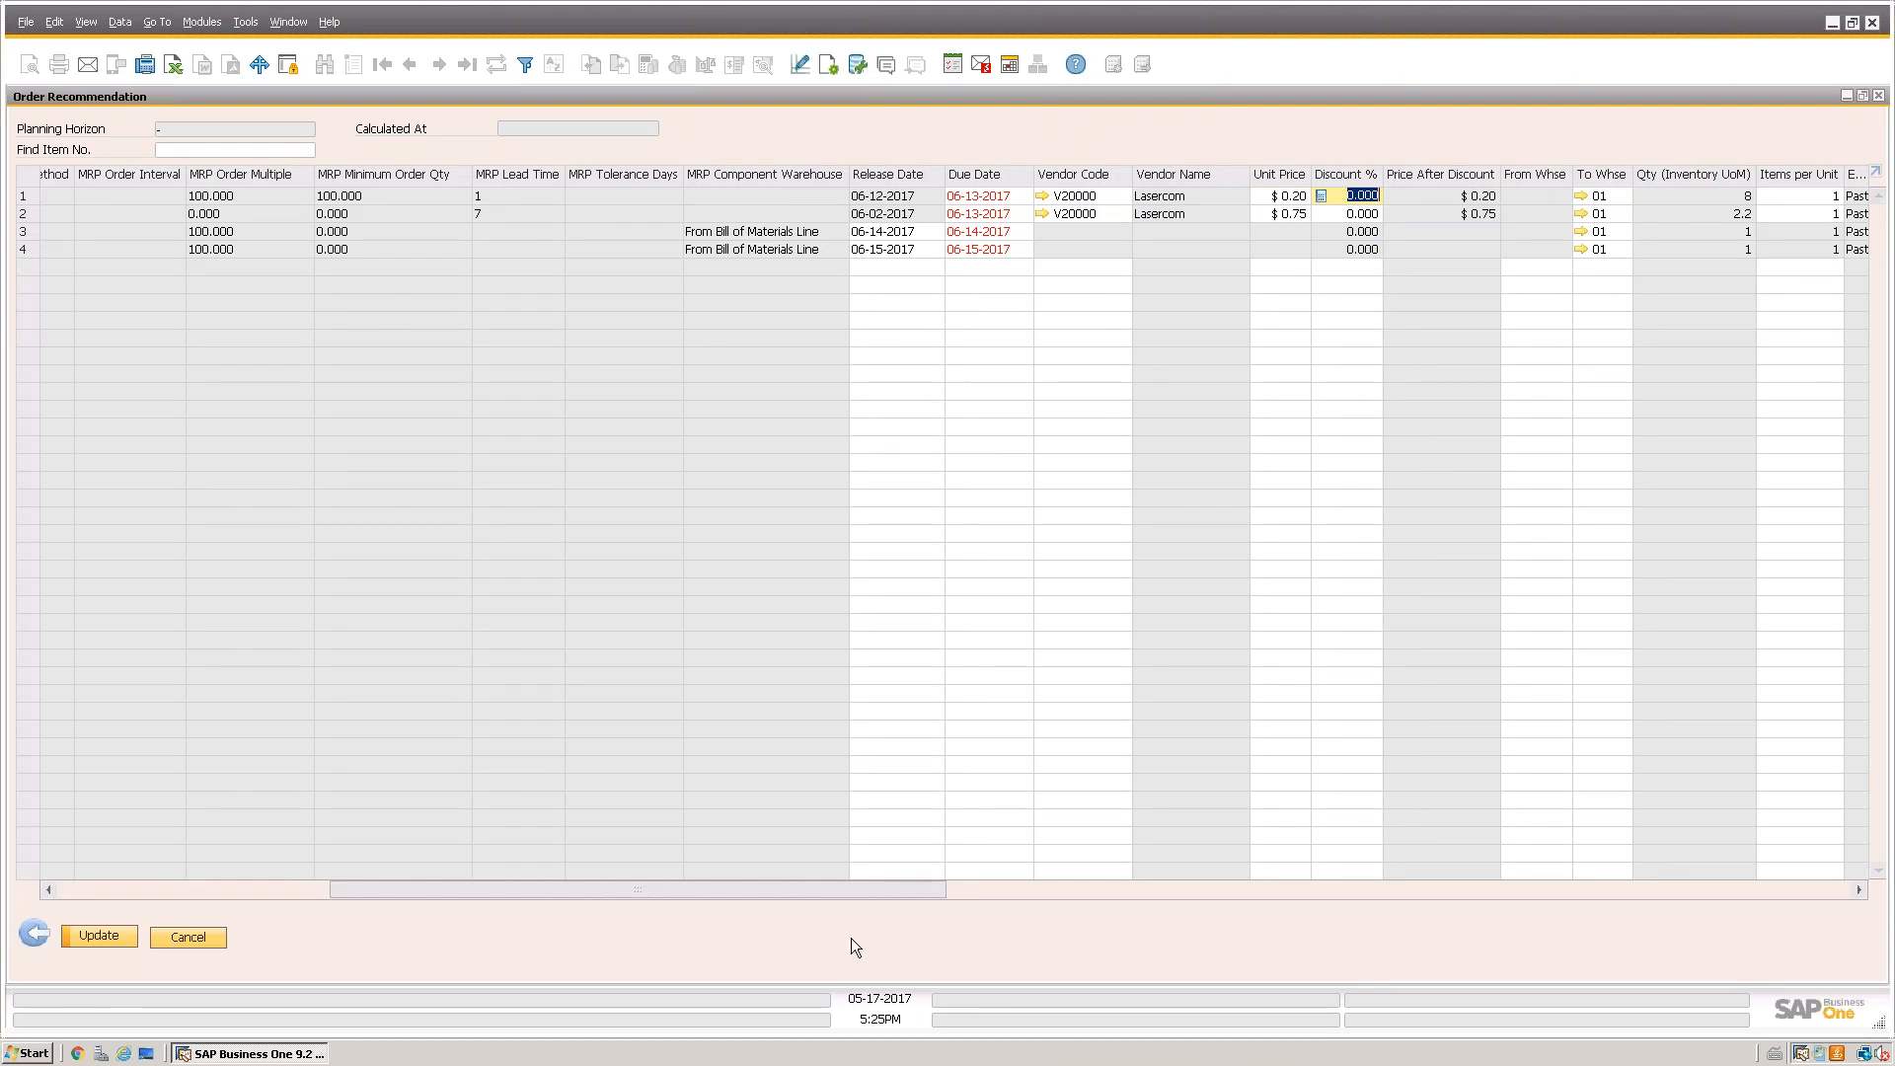
# Create the purchase and production orders from the marked recommendations and close the Order Recommendation window
pyautogui.moveTo(835, 891); pyautogui.dragTo(926, 890)
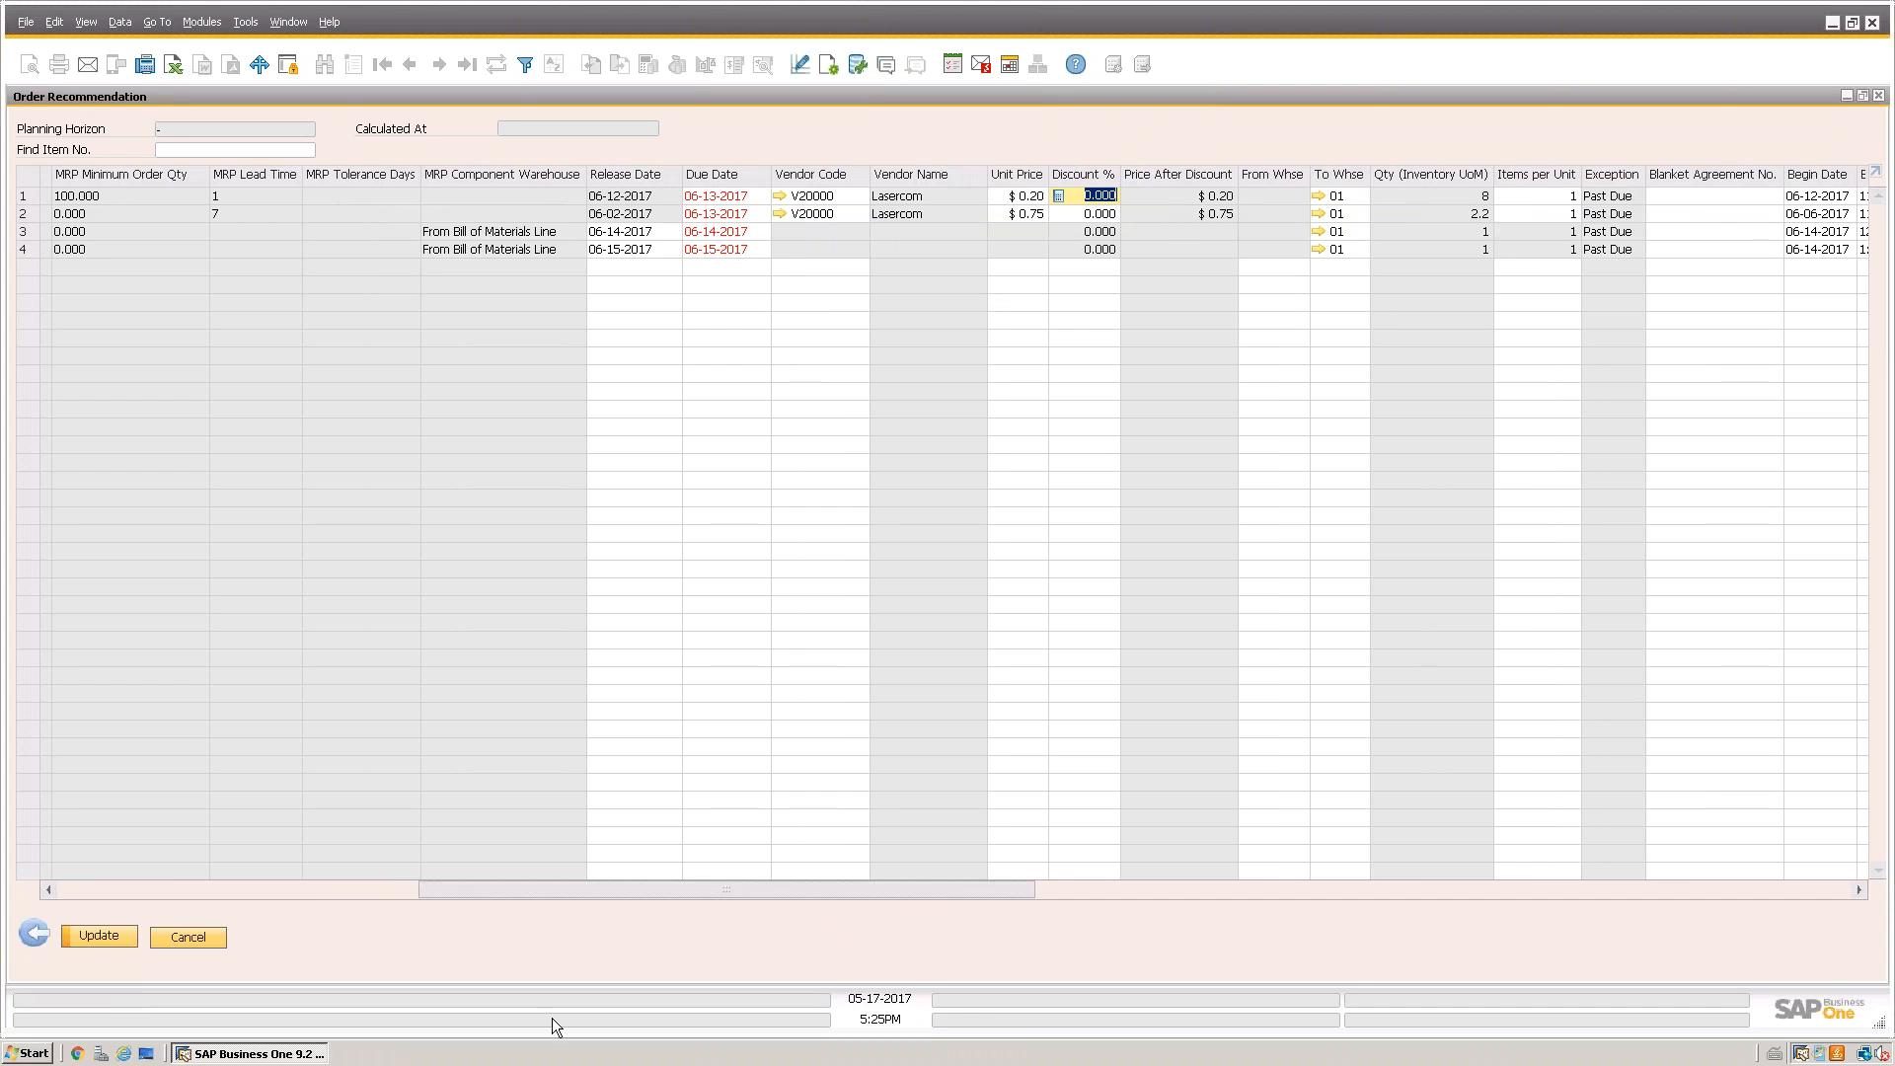
pyautogui.moveTo(555, 883); pyautogui.dragTo(39, 892)
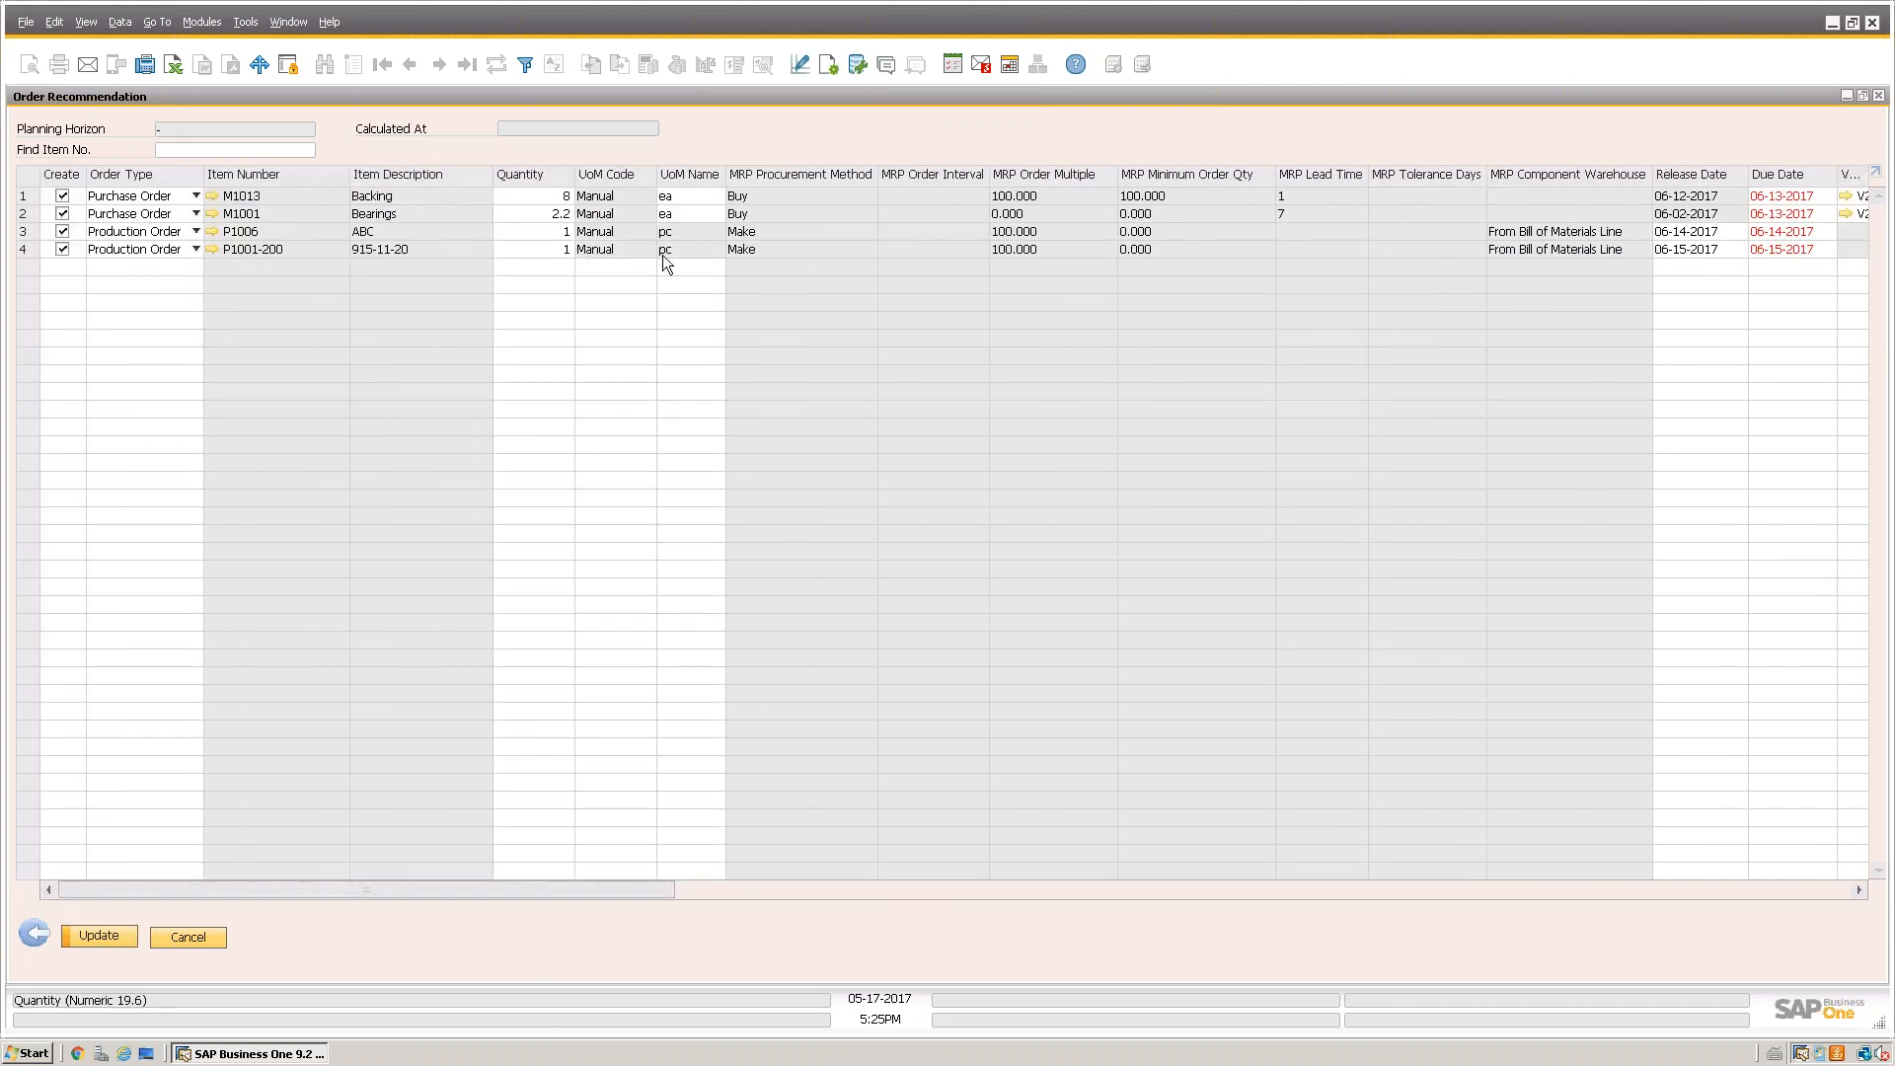
pyautogui.click(134, 198)
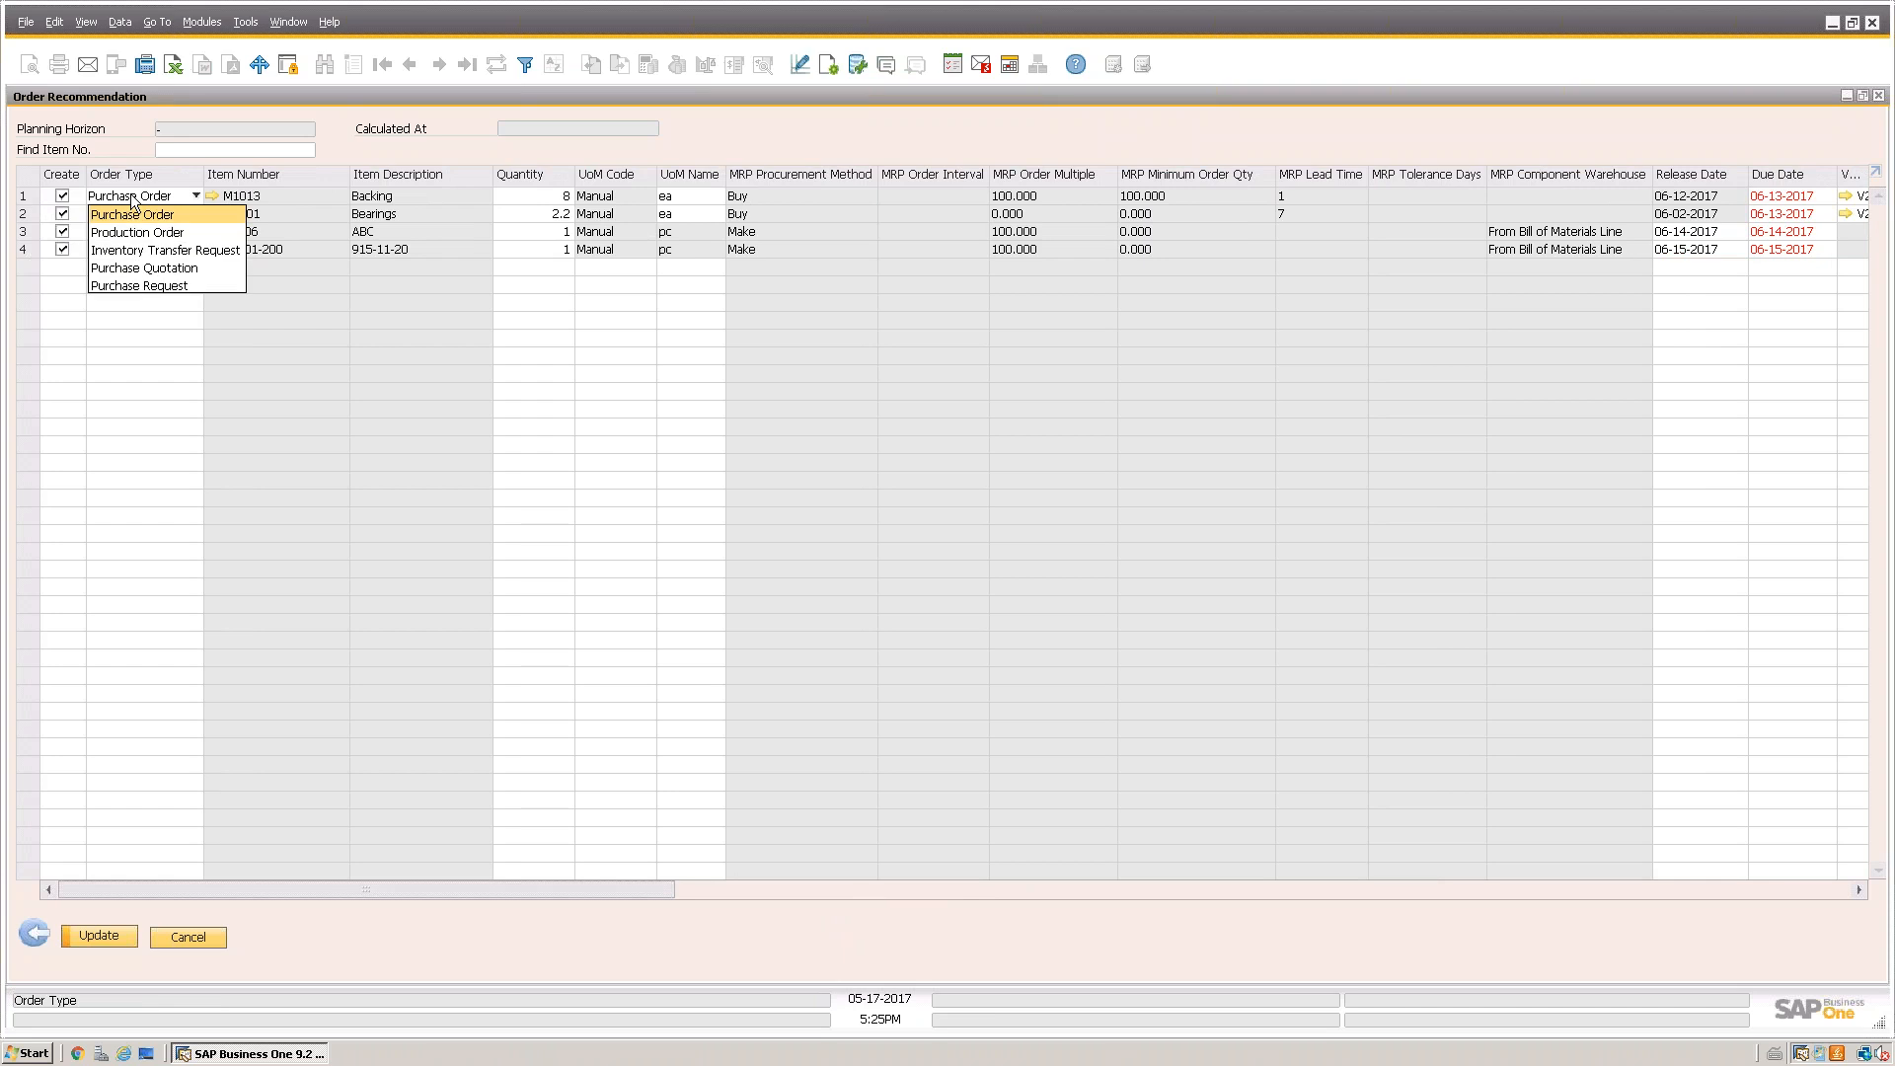
pyautogui.click(102, 146)
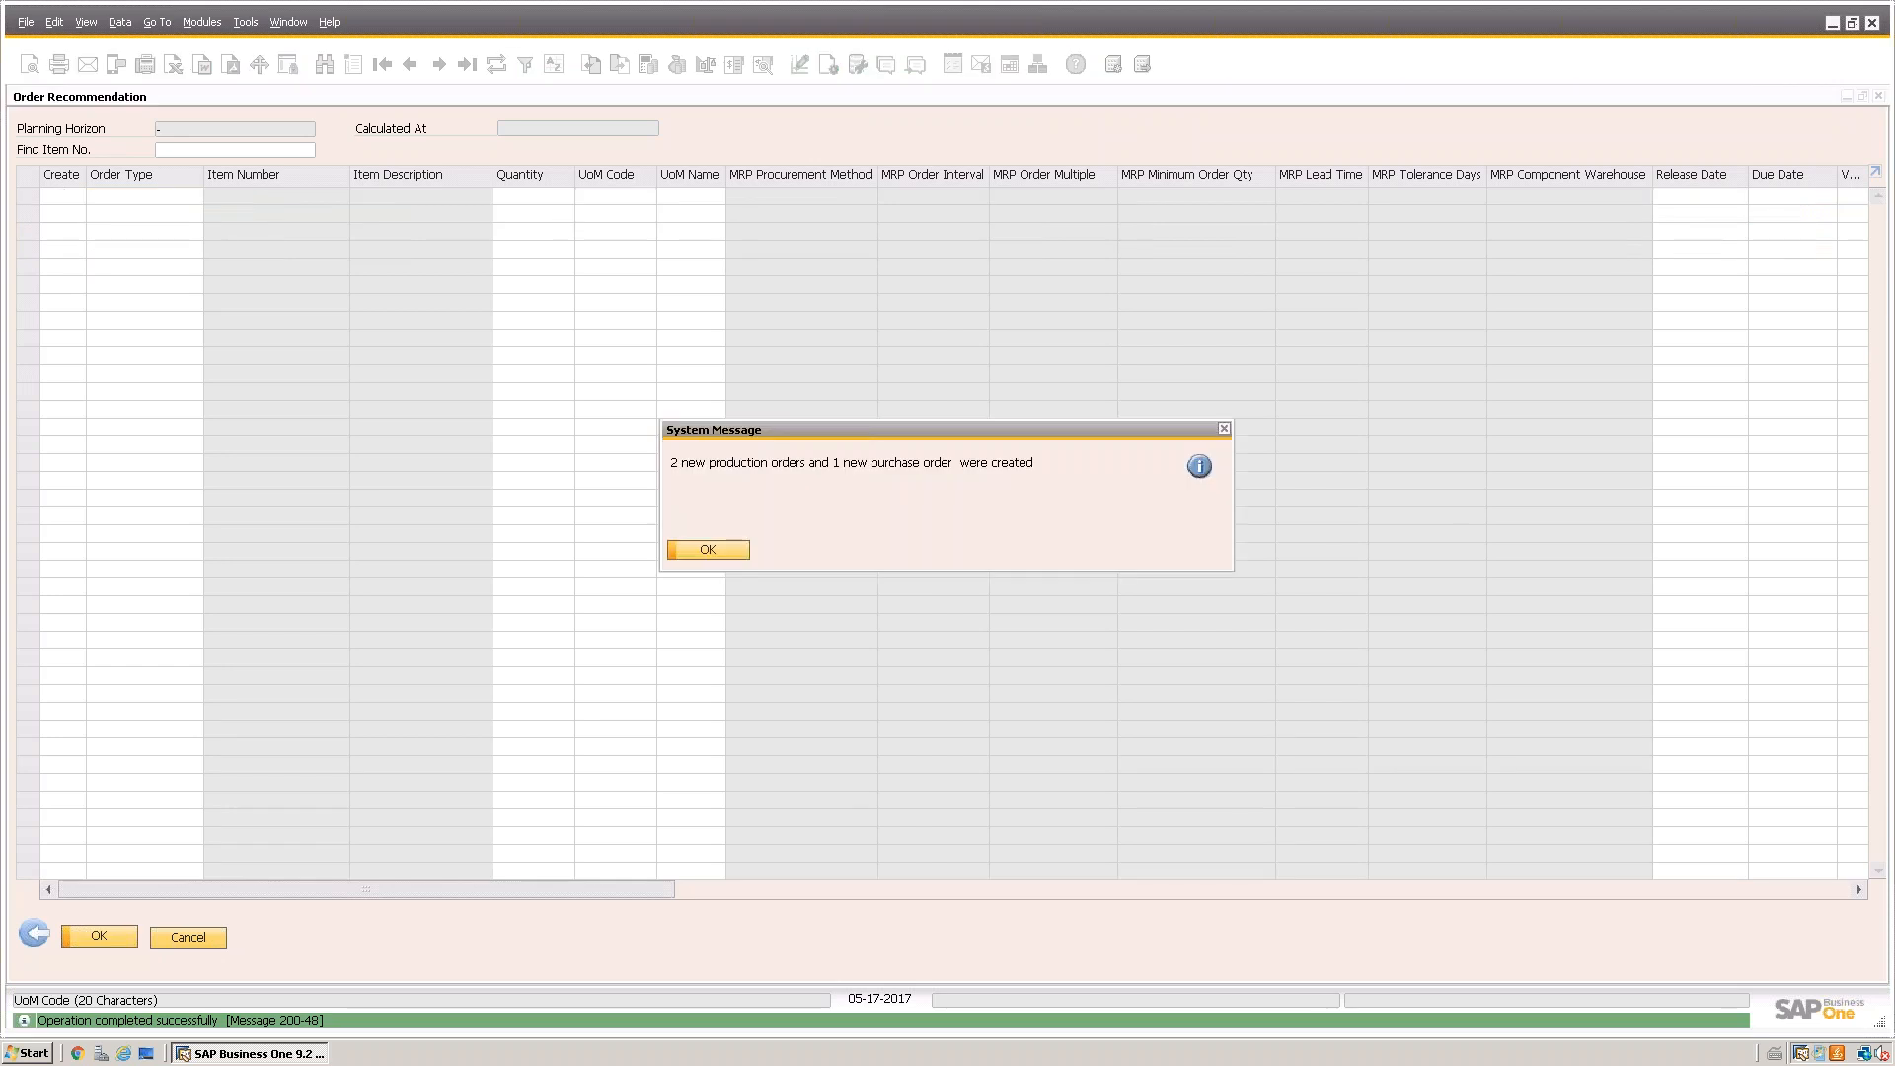
pyautogui.click(703, 549)
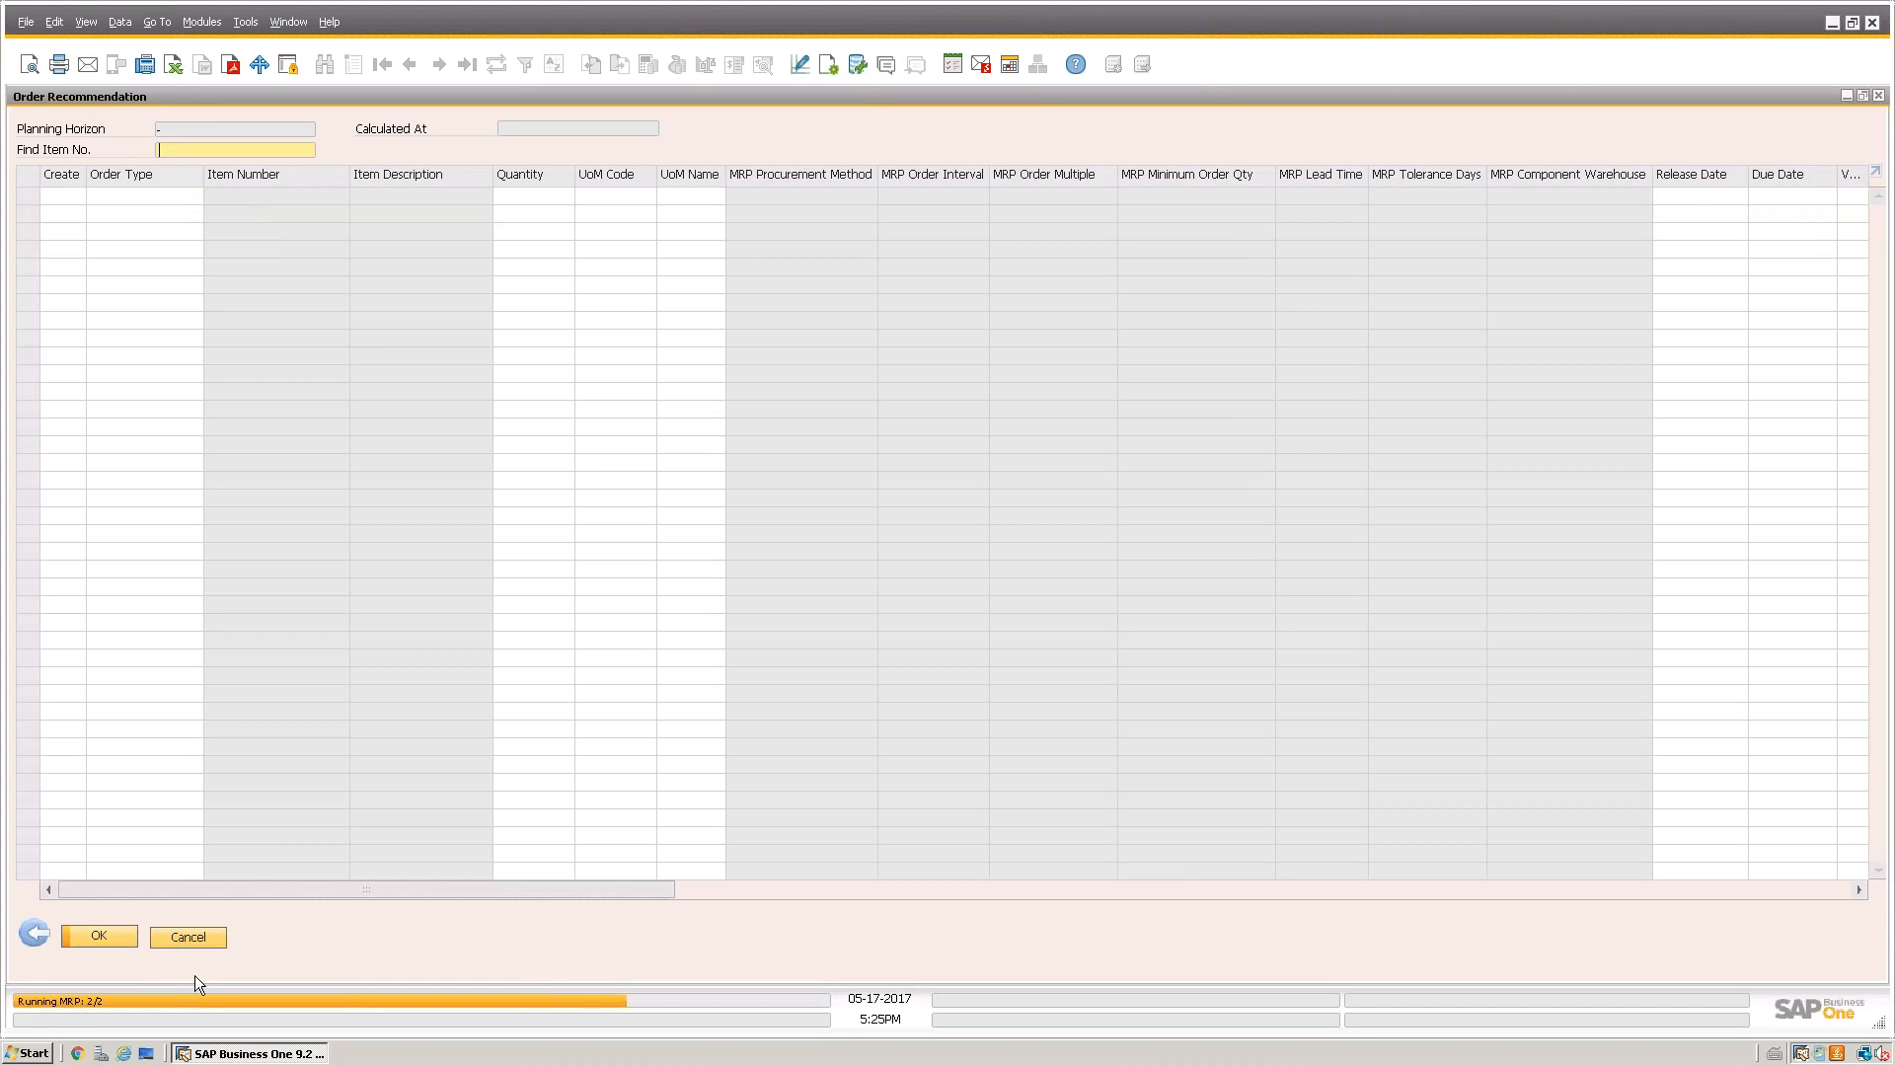
pyautogui.click(198, 935)
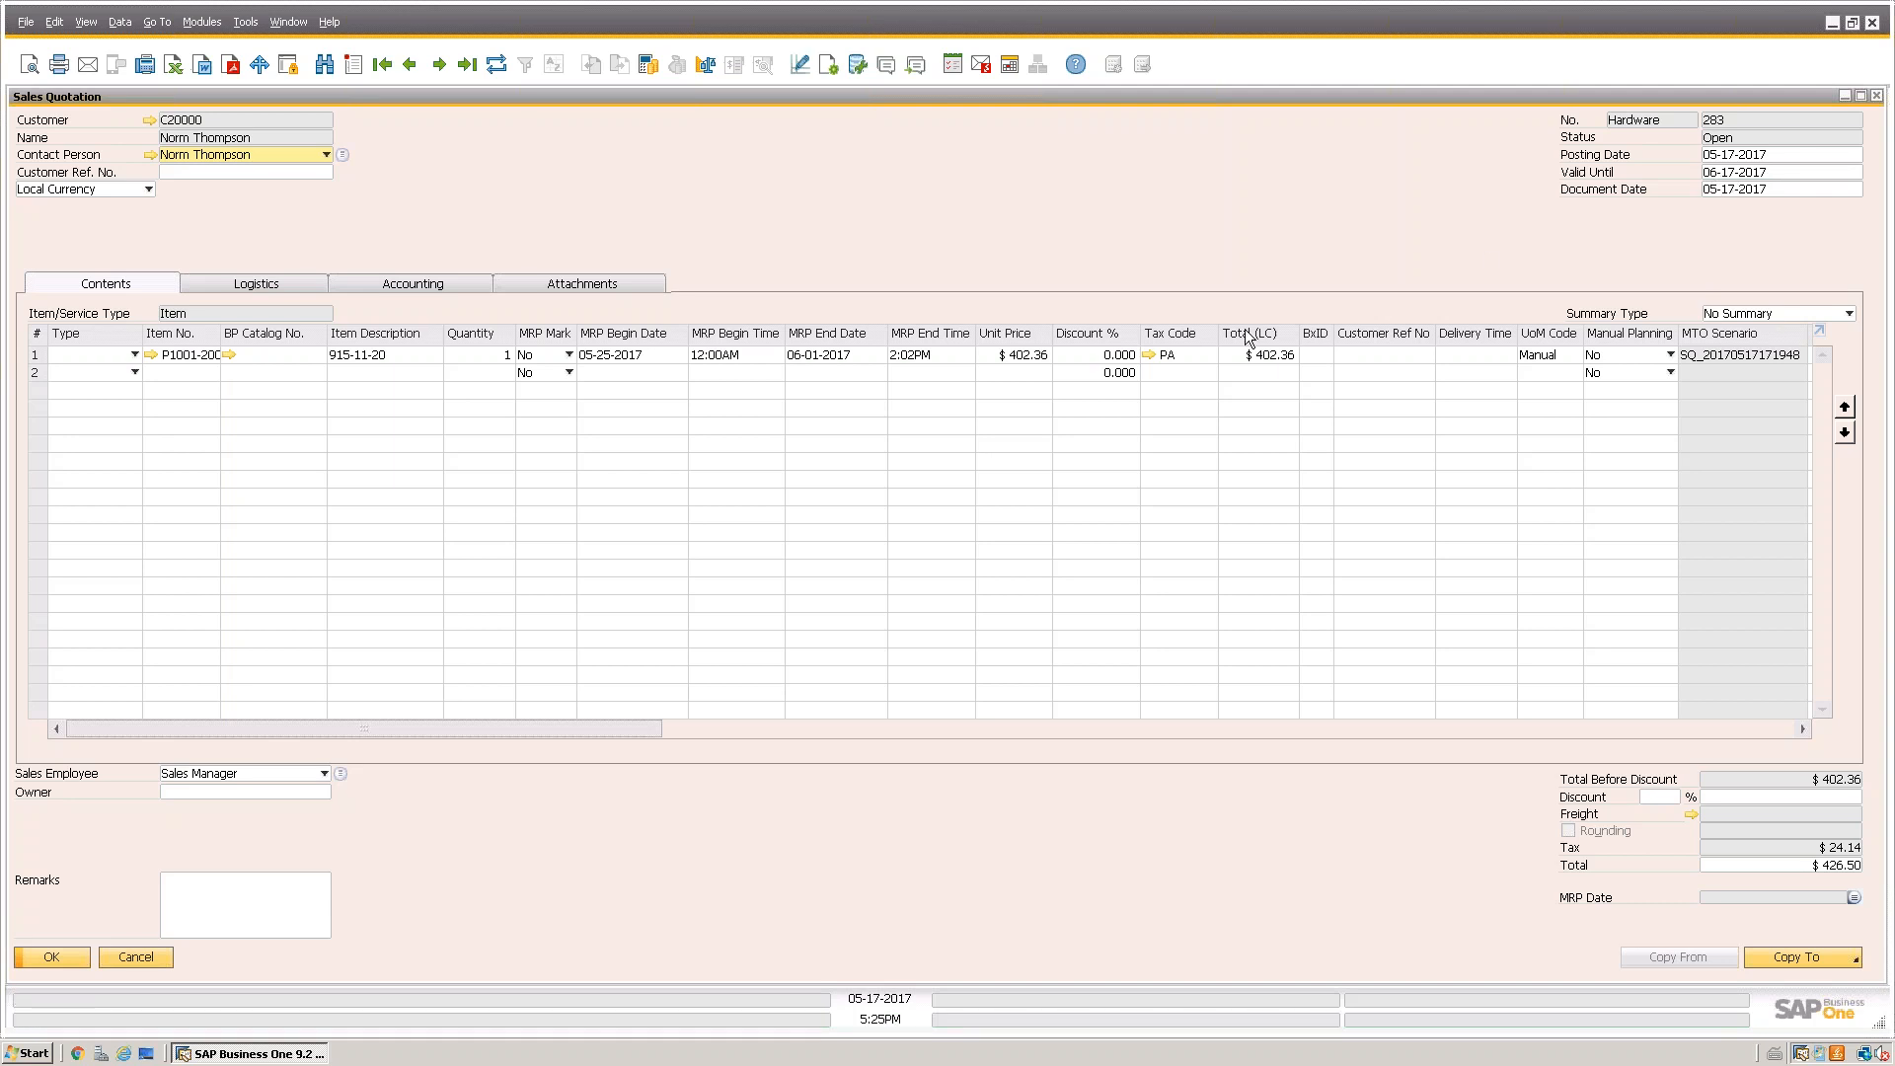
# Examine the sales quotation's relationship map for its linked sales and production orders, and close the map
pyautogui.rightClick(831, 227)
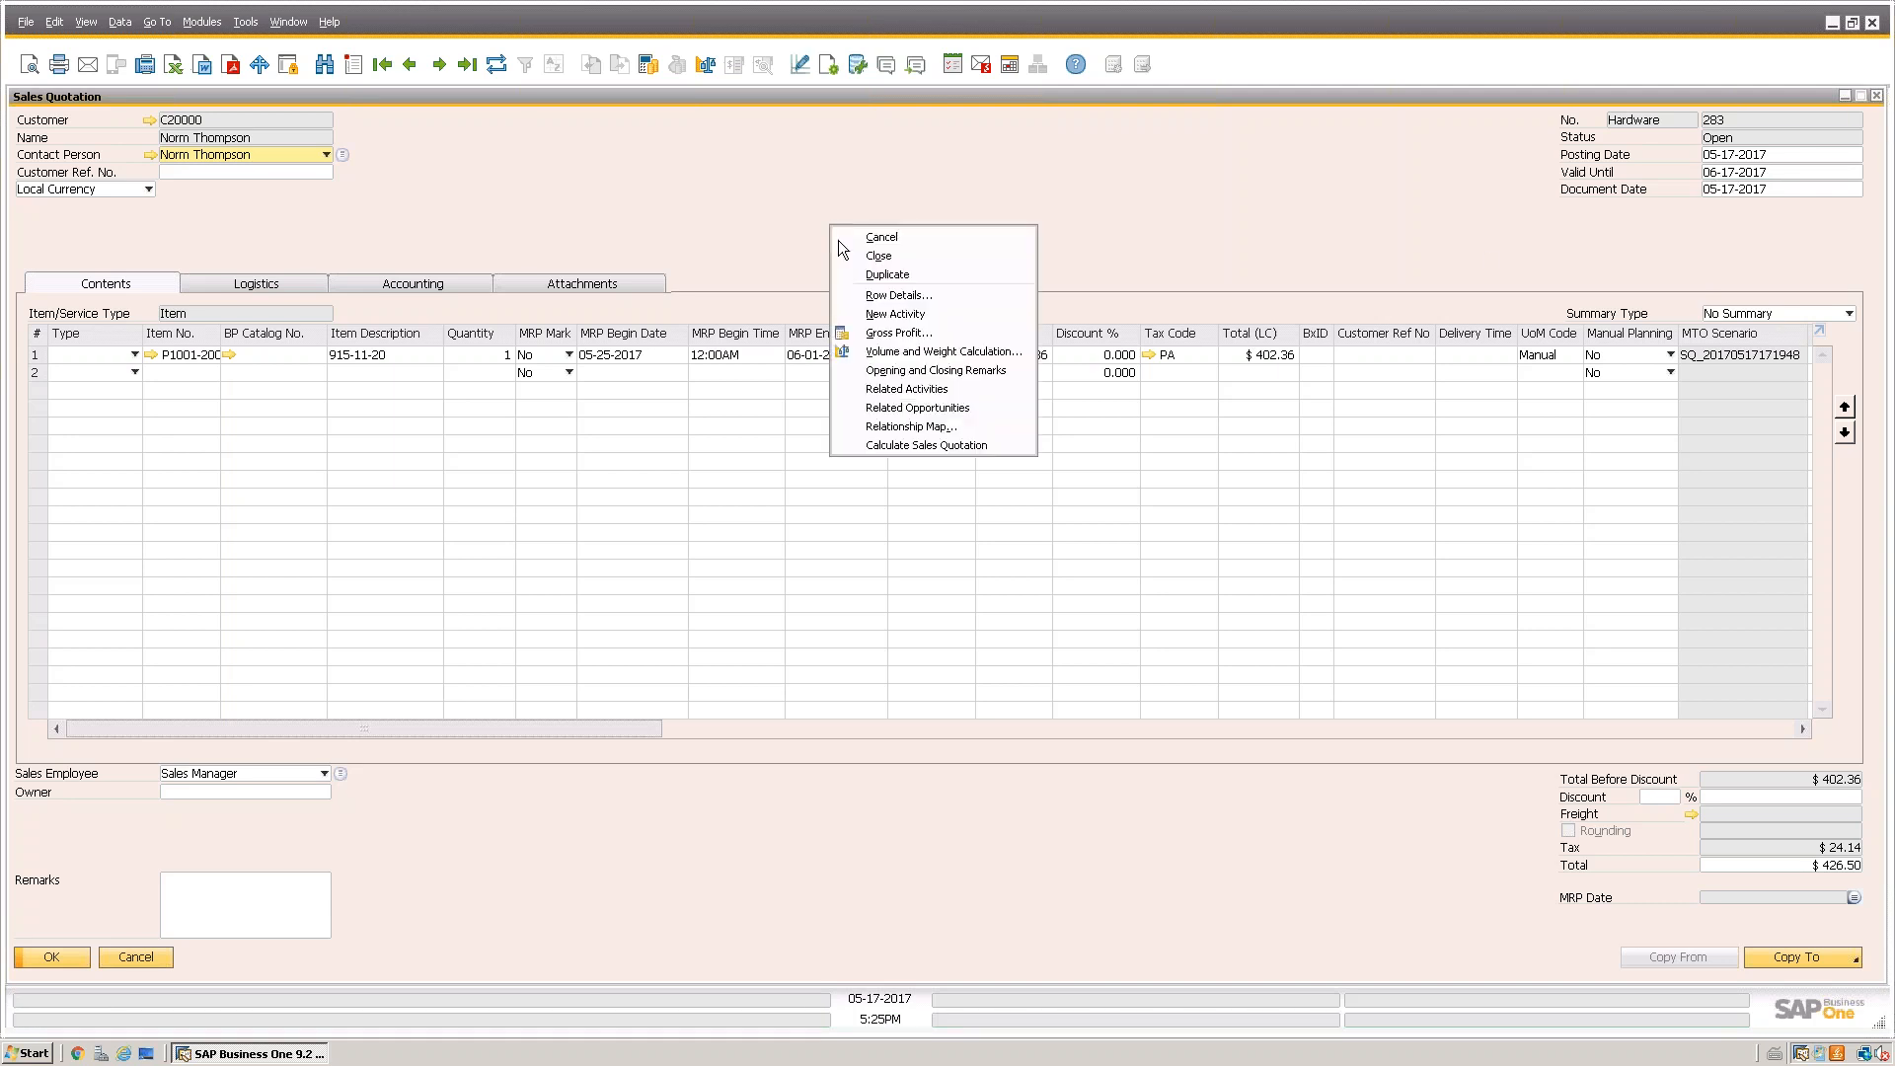
pyautogui.click(884, 427)
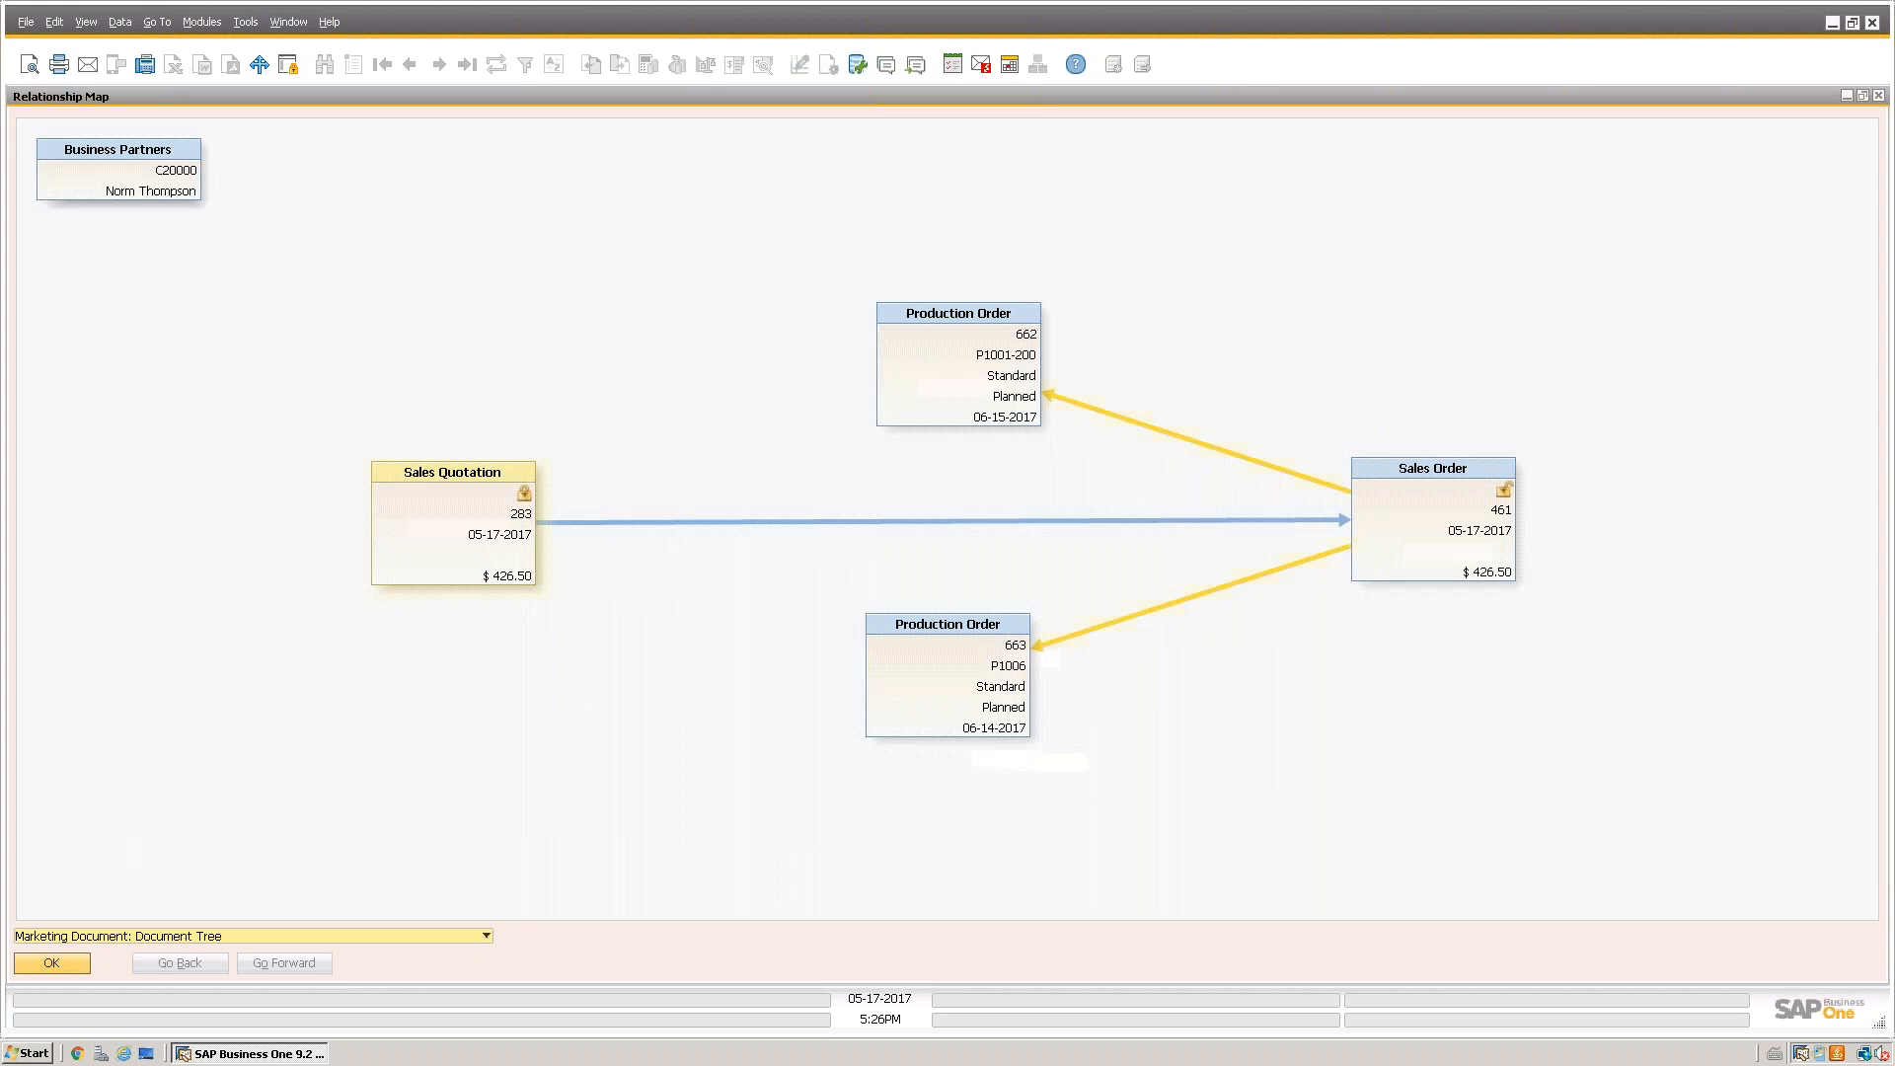
pyautogui.click(1878, 96)
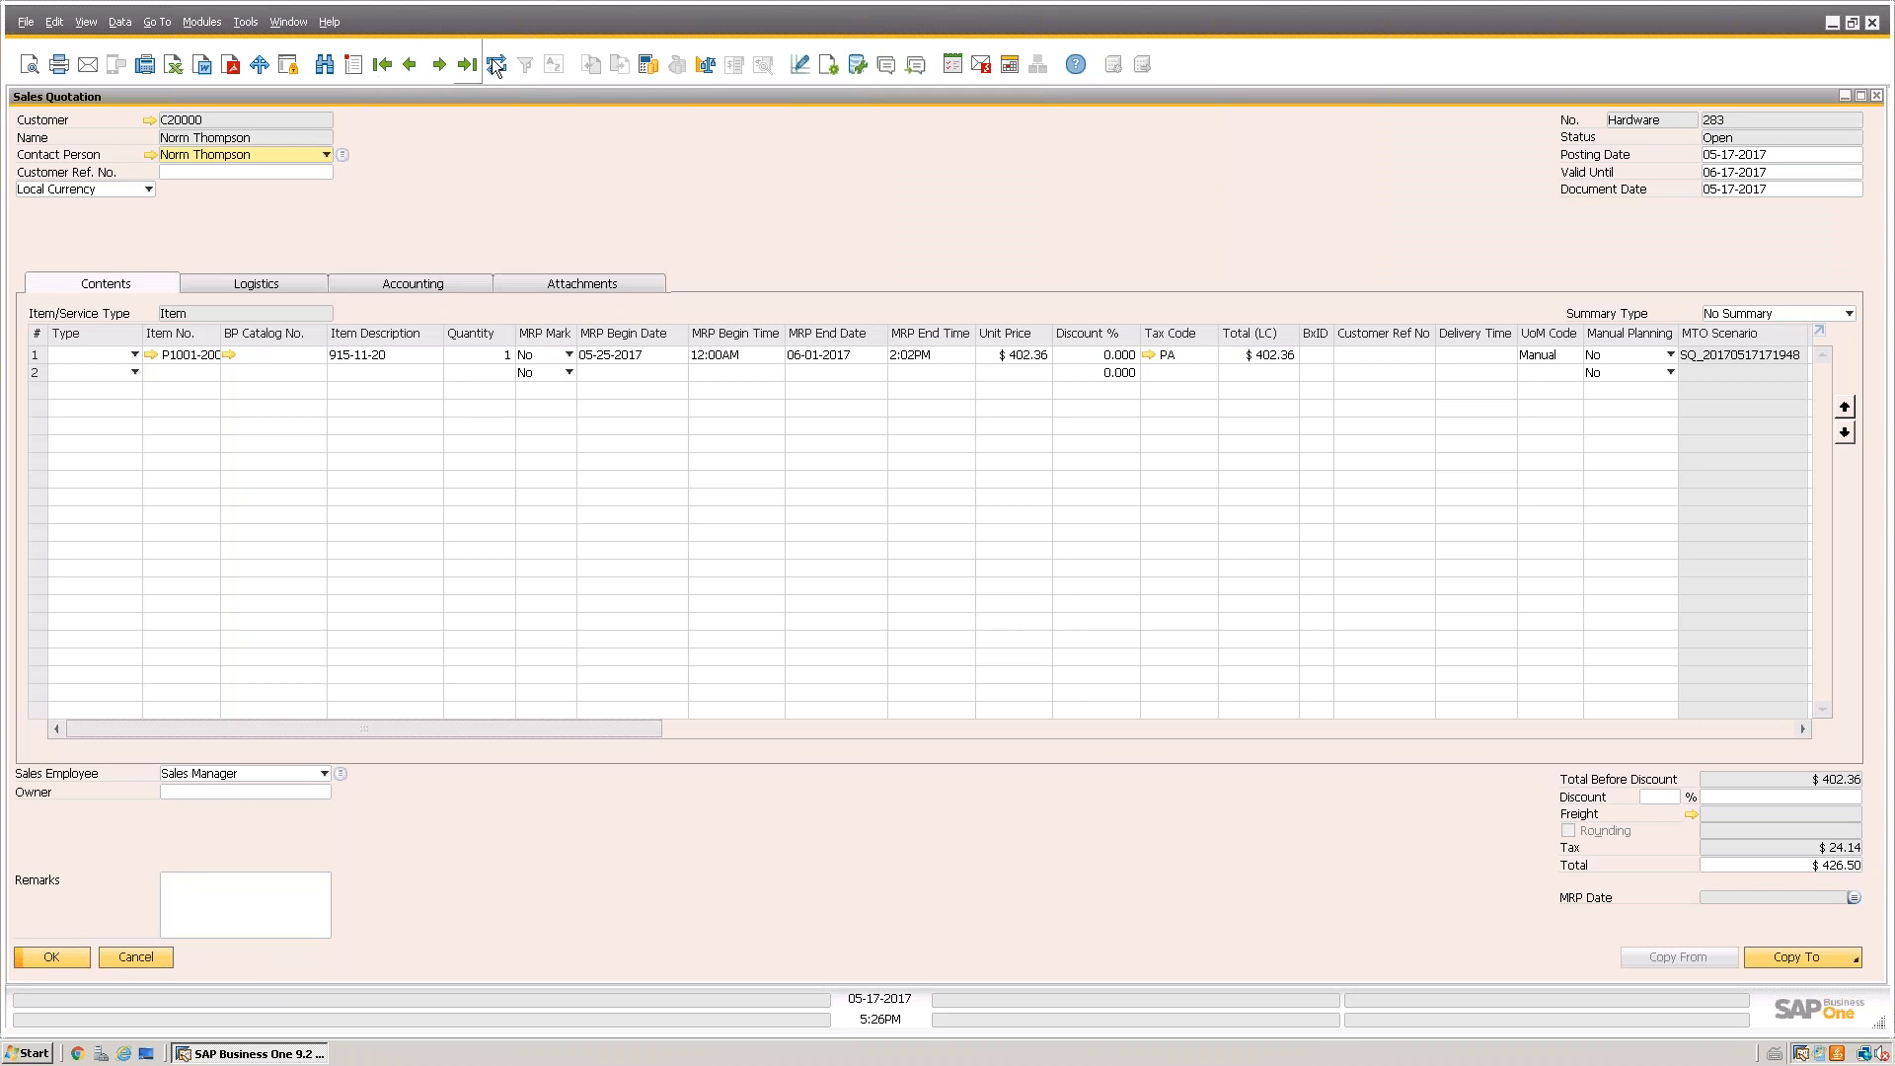
# Open the quotation's target sales order and review its MTO procurement orders, including their statuses and scenario
pyautogui.click(620, 65)
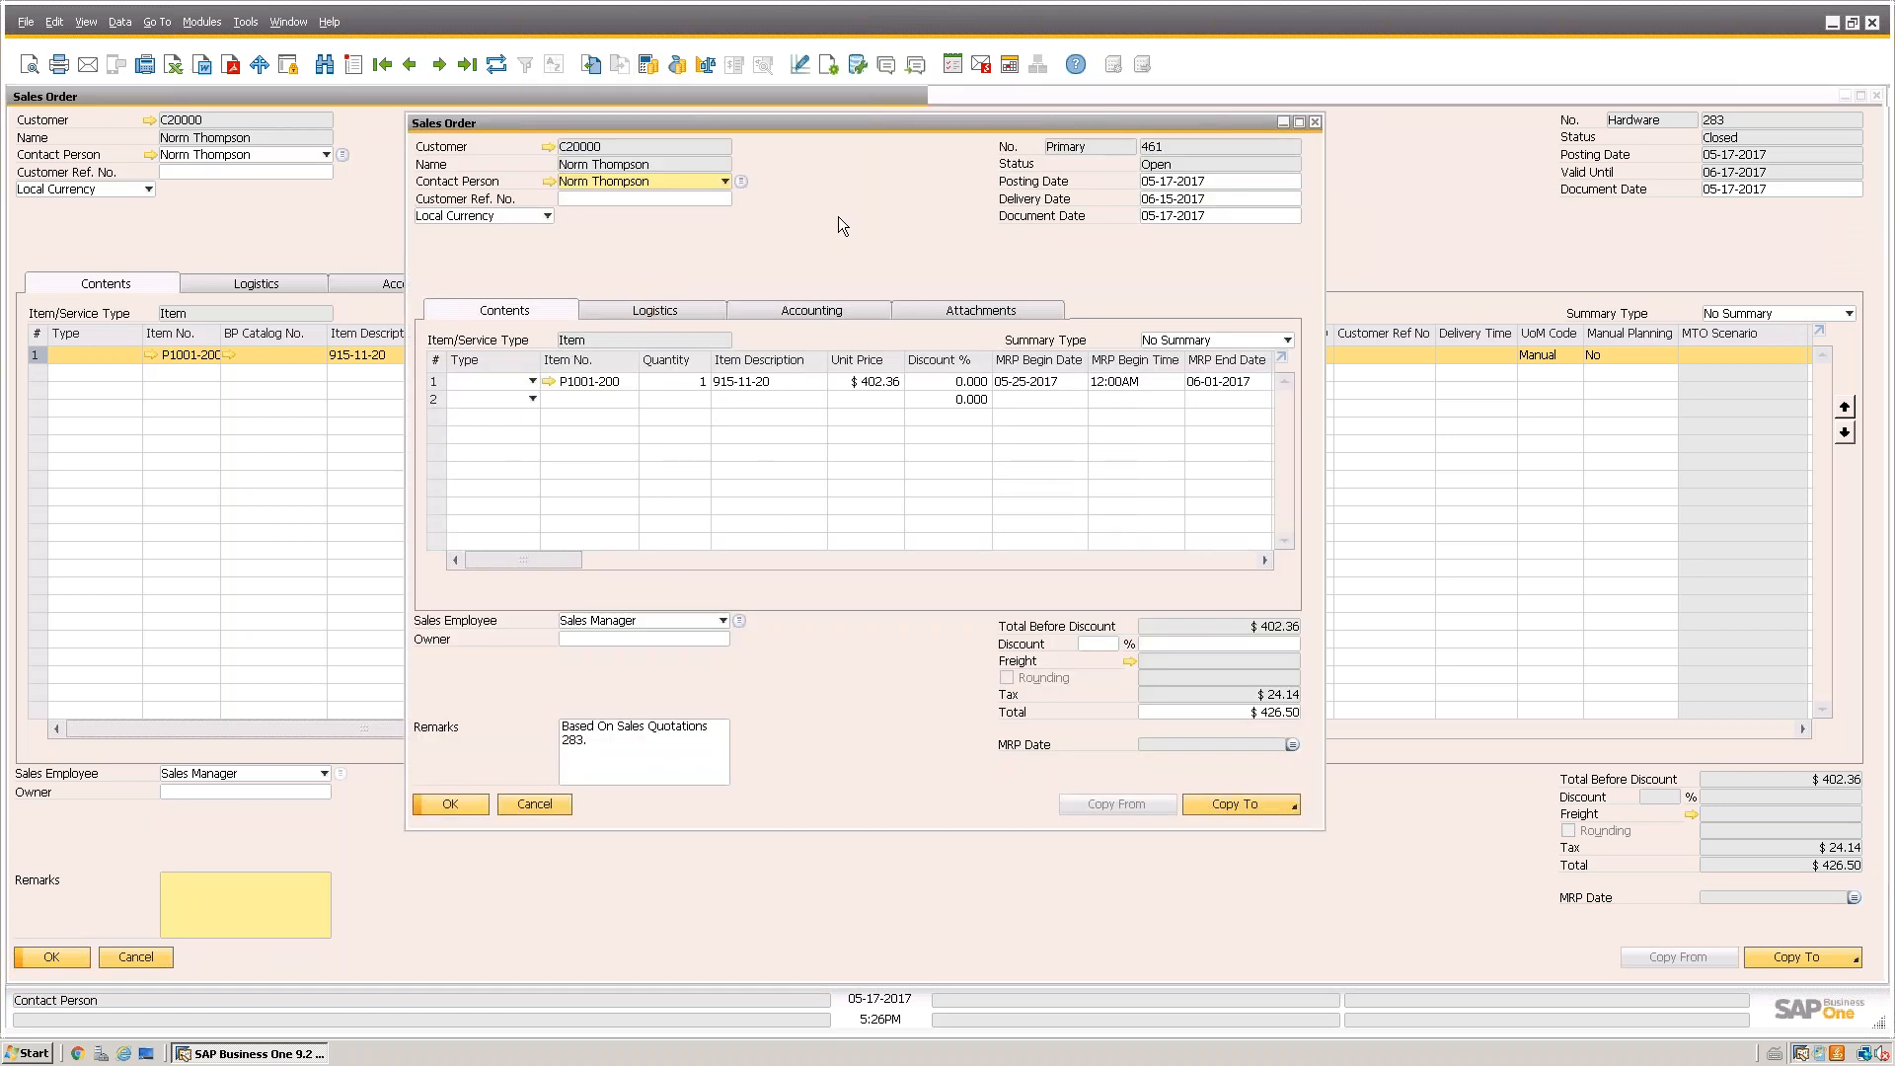
pyautogui.rightClick(758, 234)
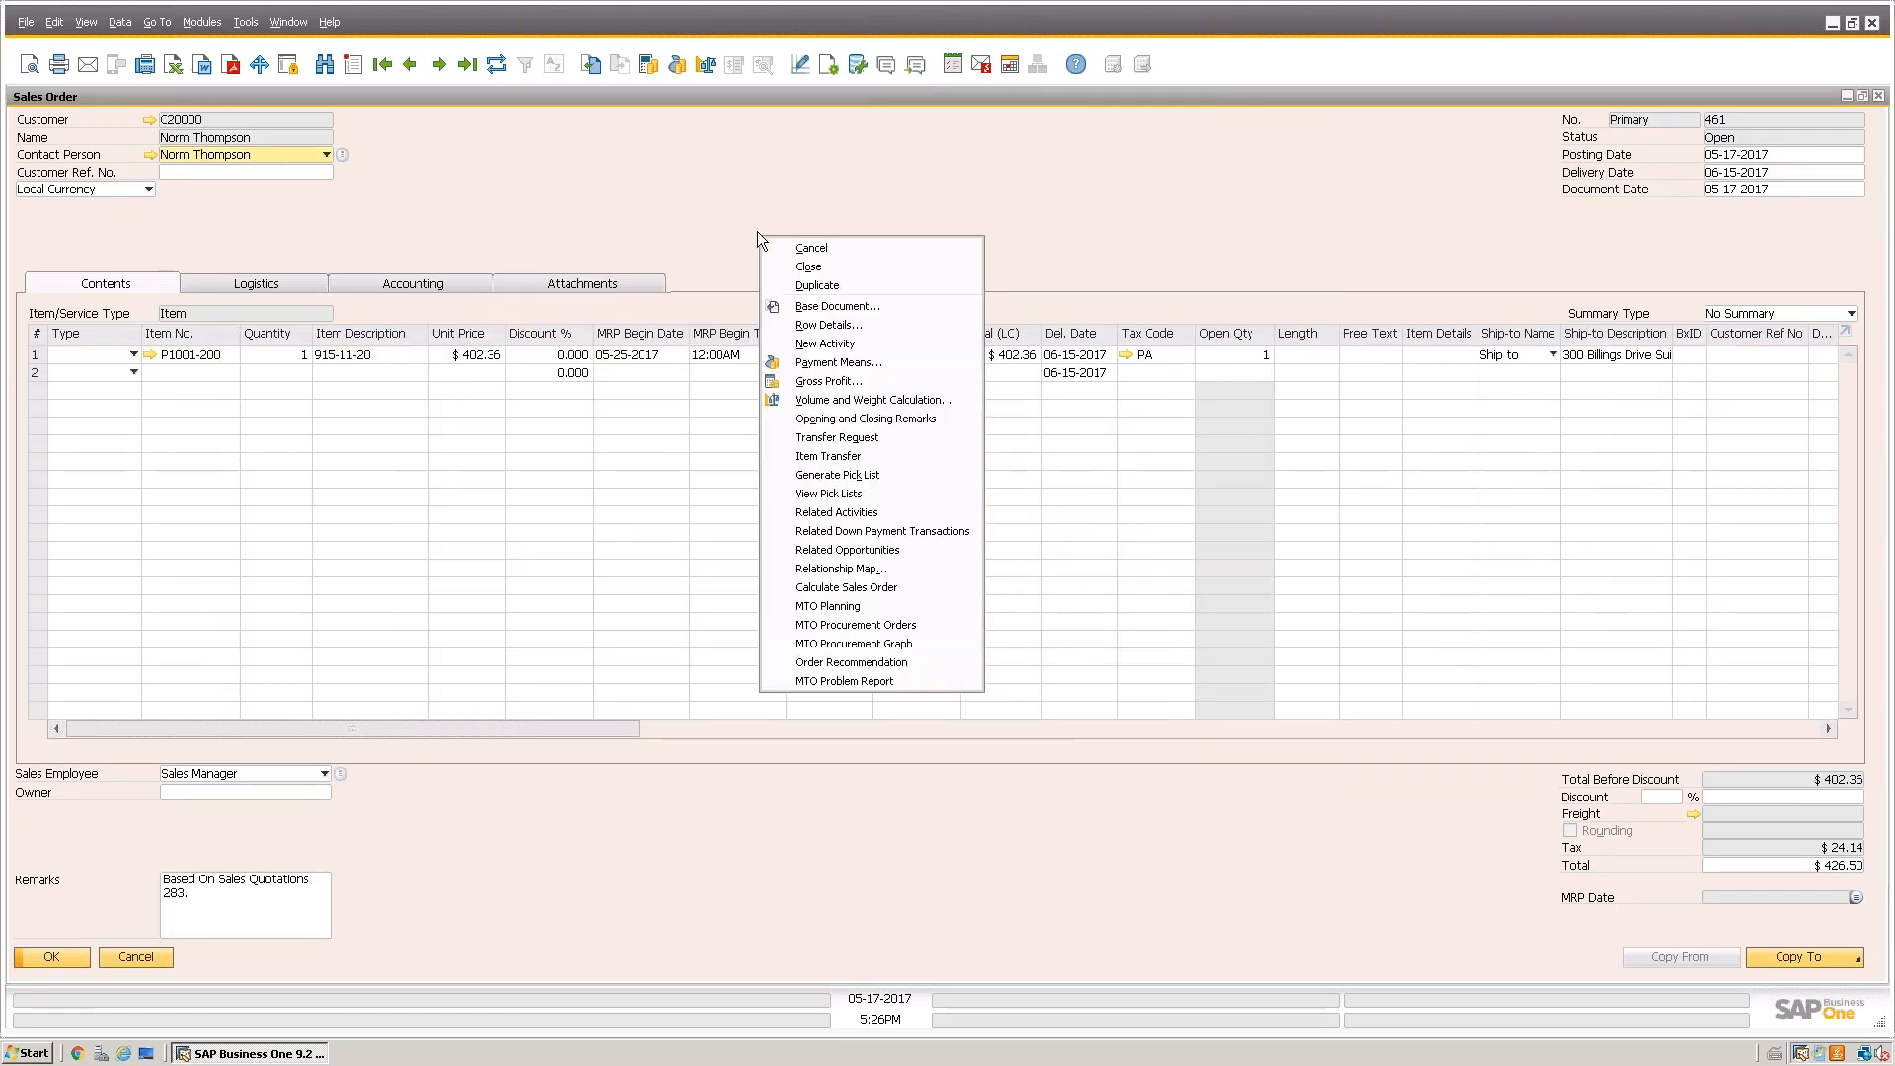
pyautogui.click(806, 628)
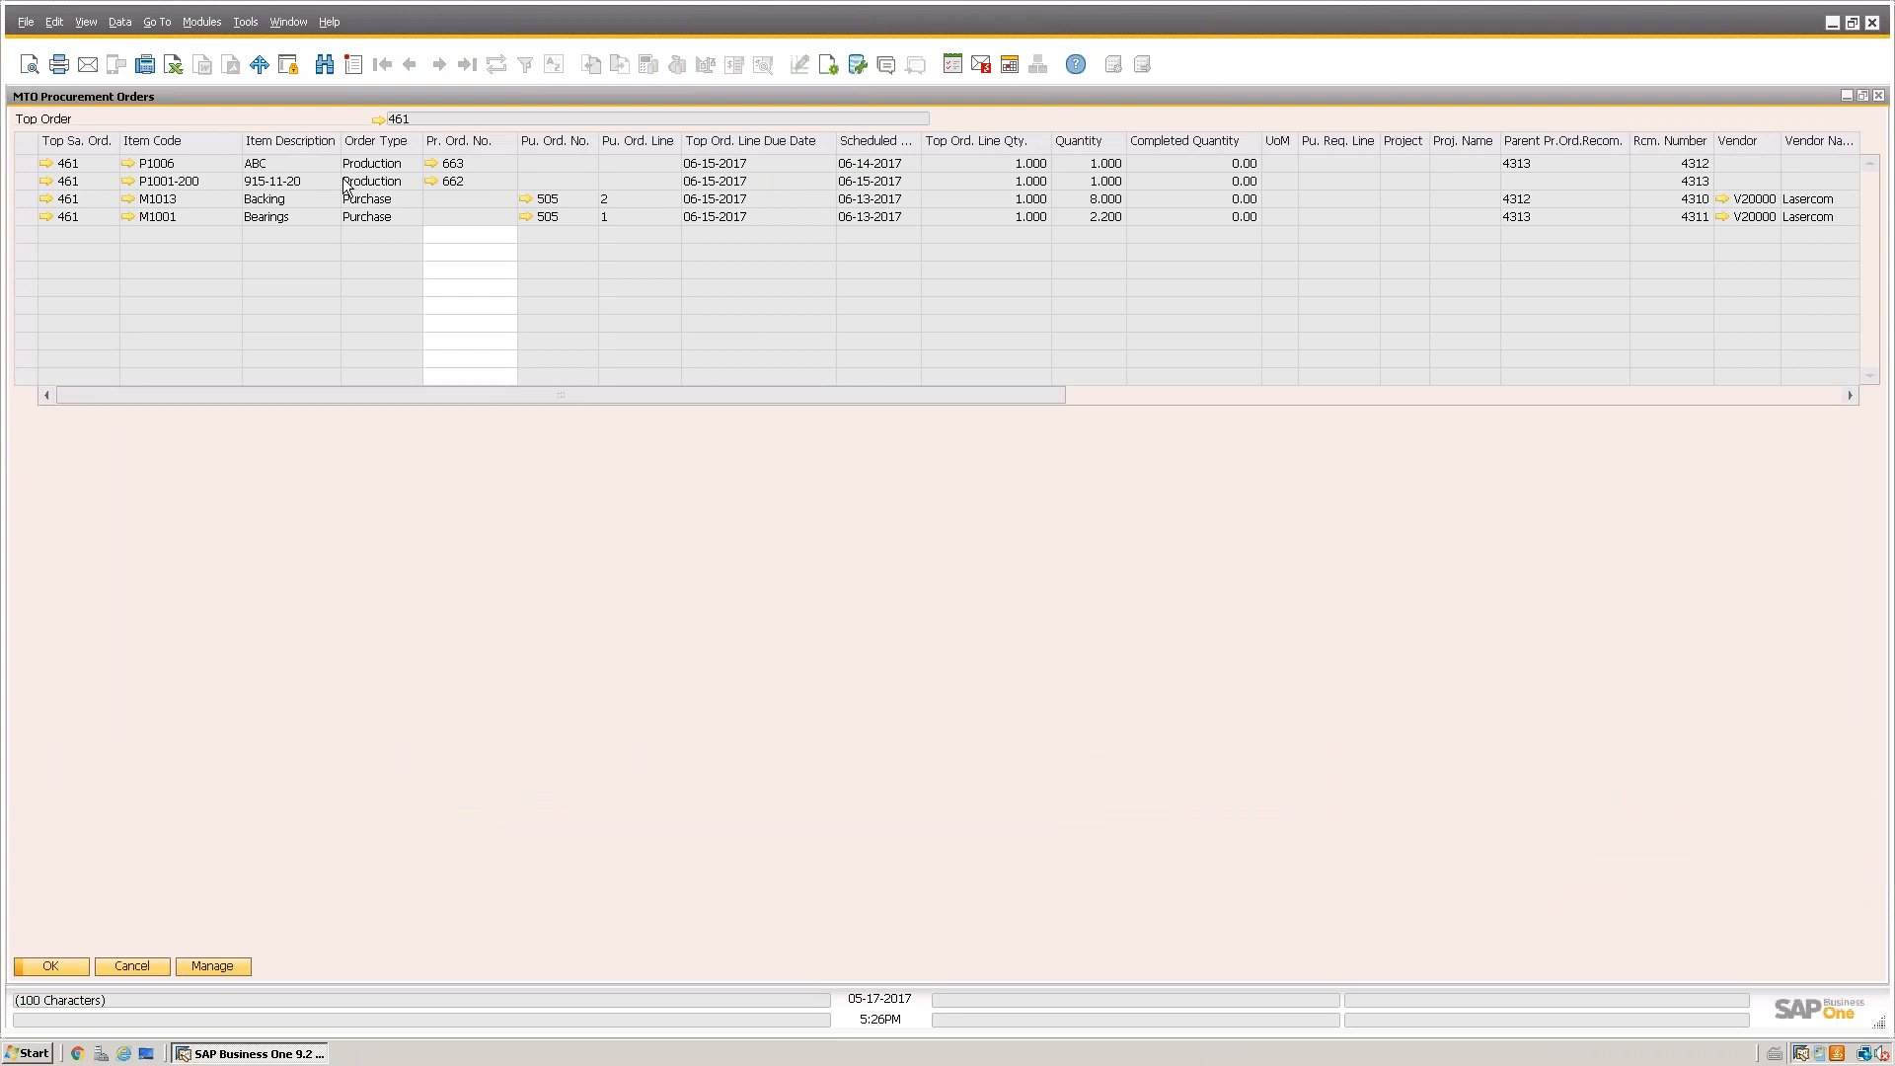
pyautogui.moveTo(411, 395); pyautogui.dragTo(1130, 406)
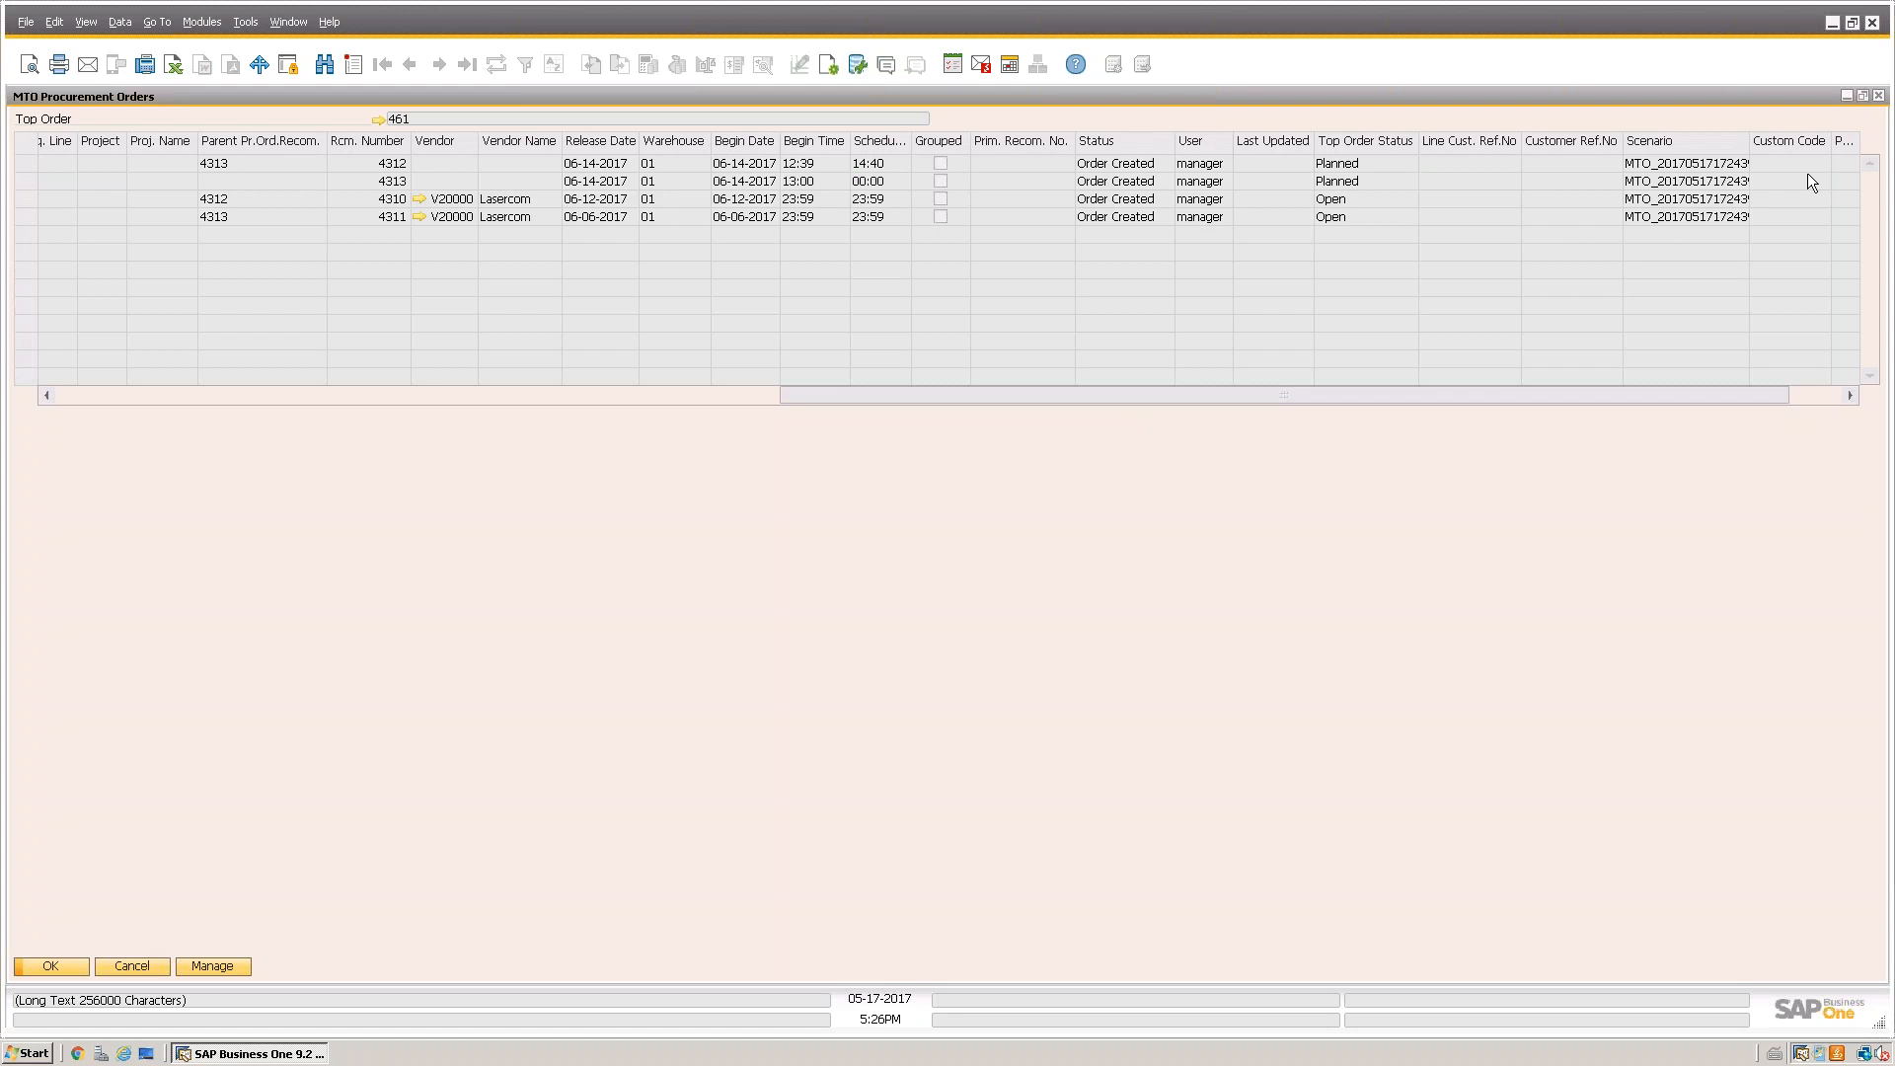
pyautogui.click(1877, 97)
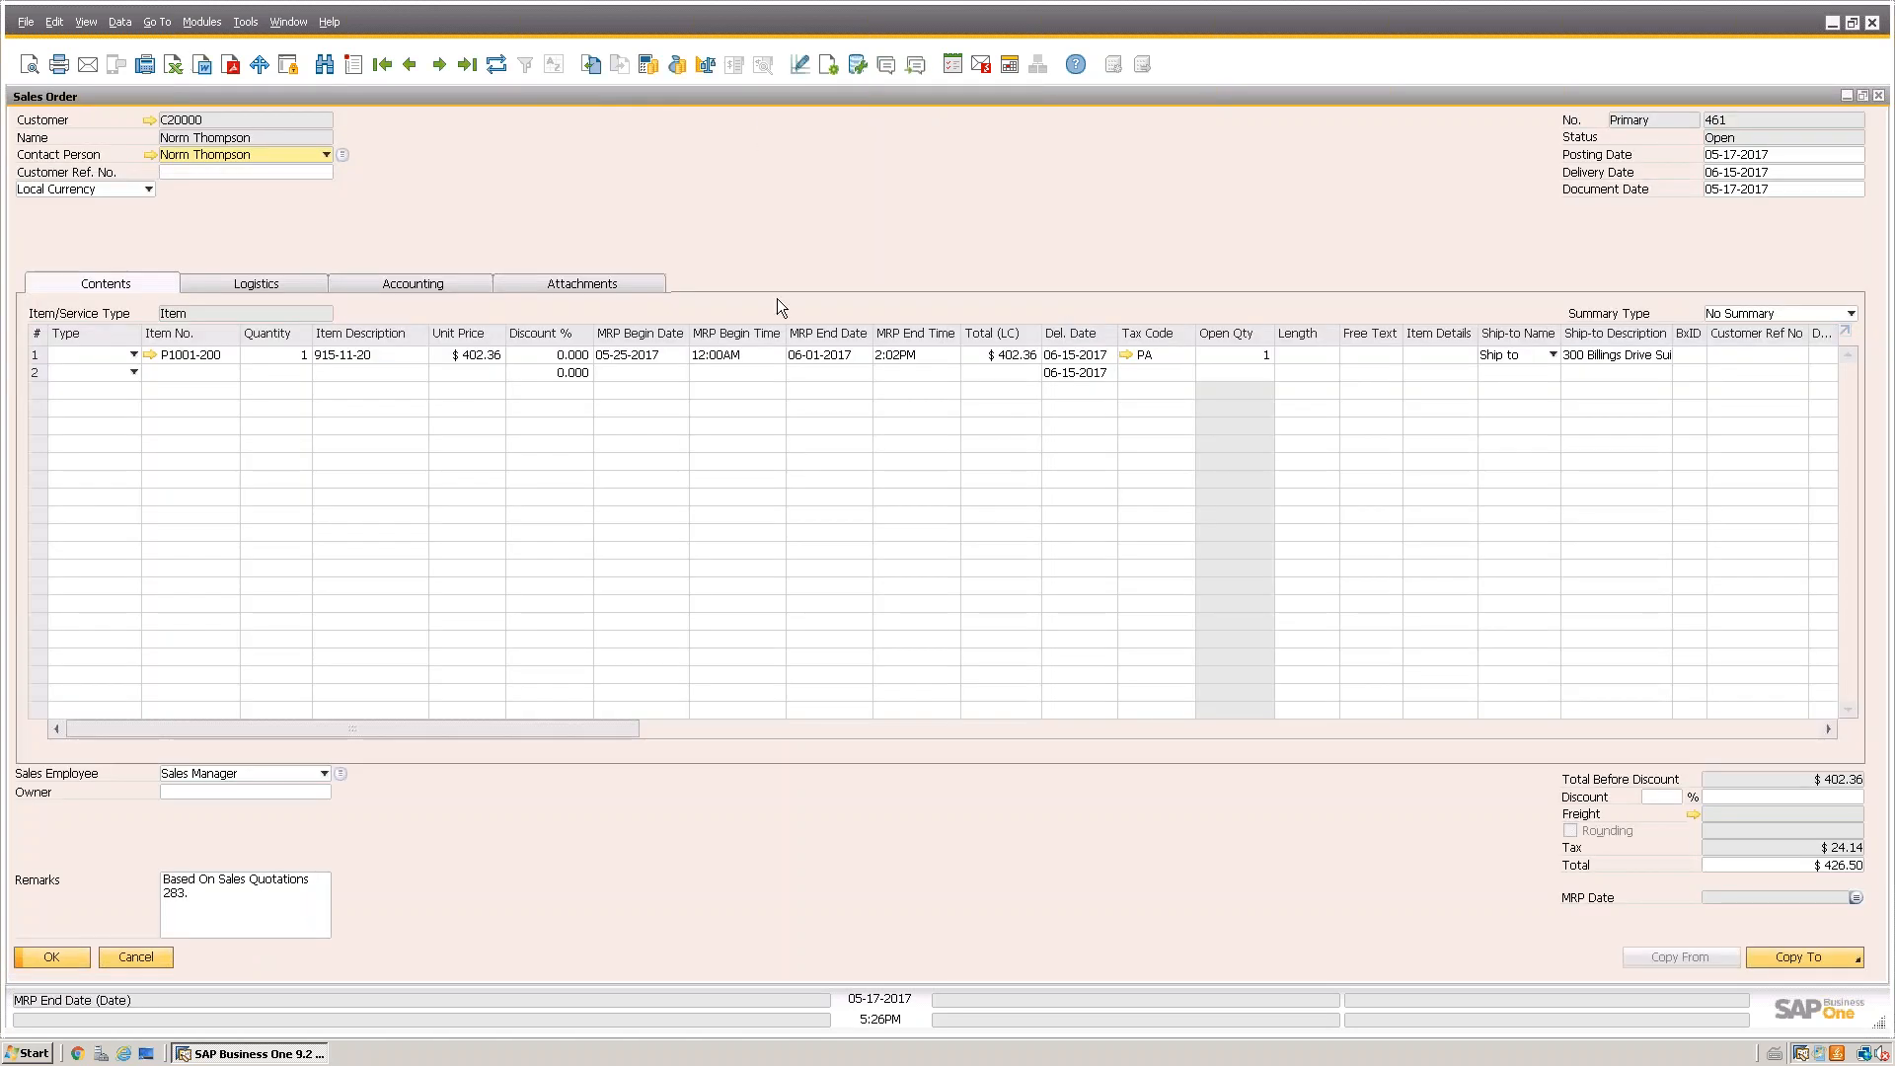
# View the sales order's MTO procurement graph, close it, and check the order with the MTO Problem Report
pyautogui.rightClick(750, 252)
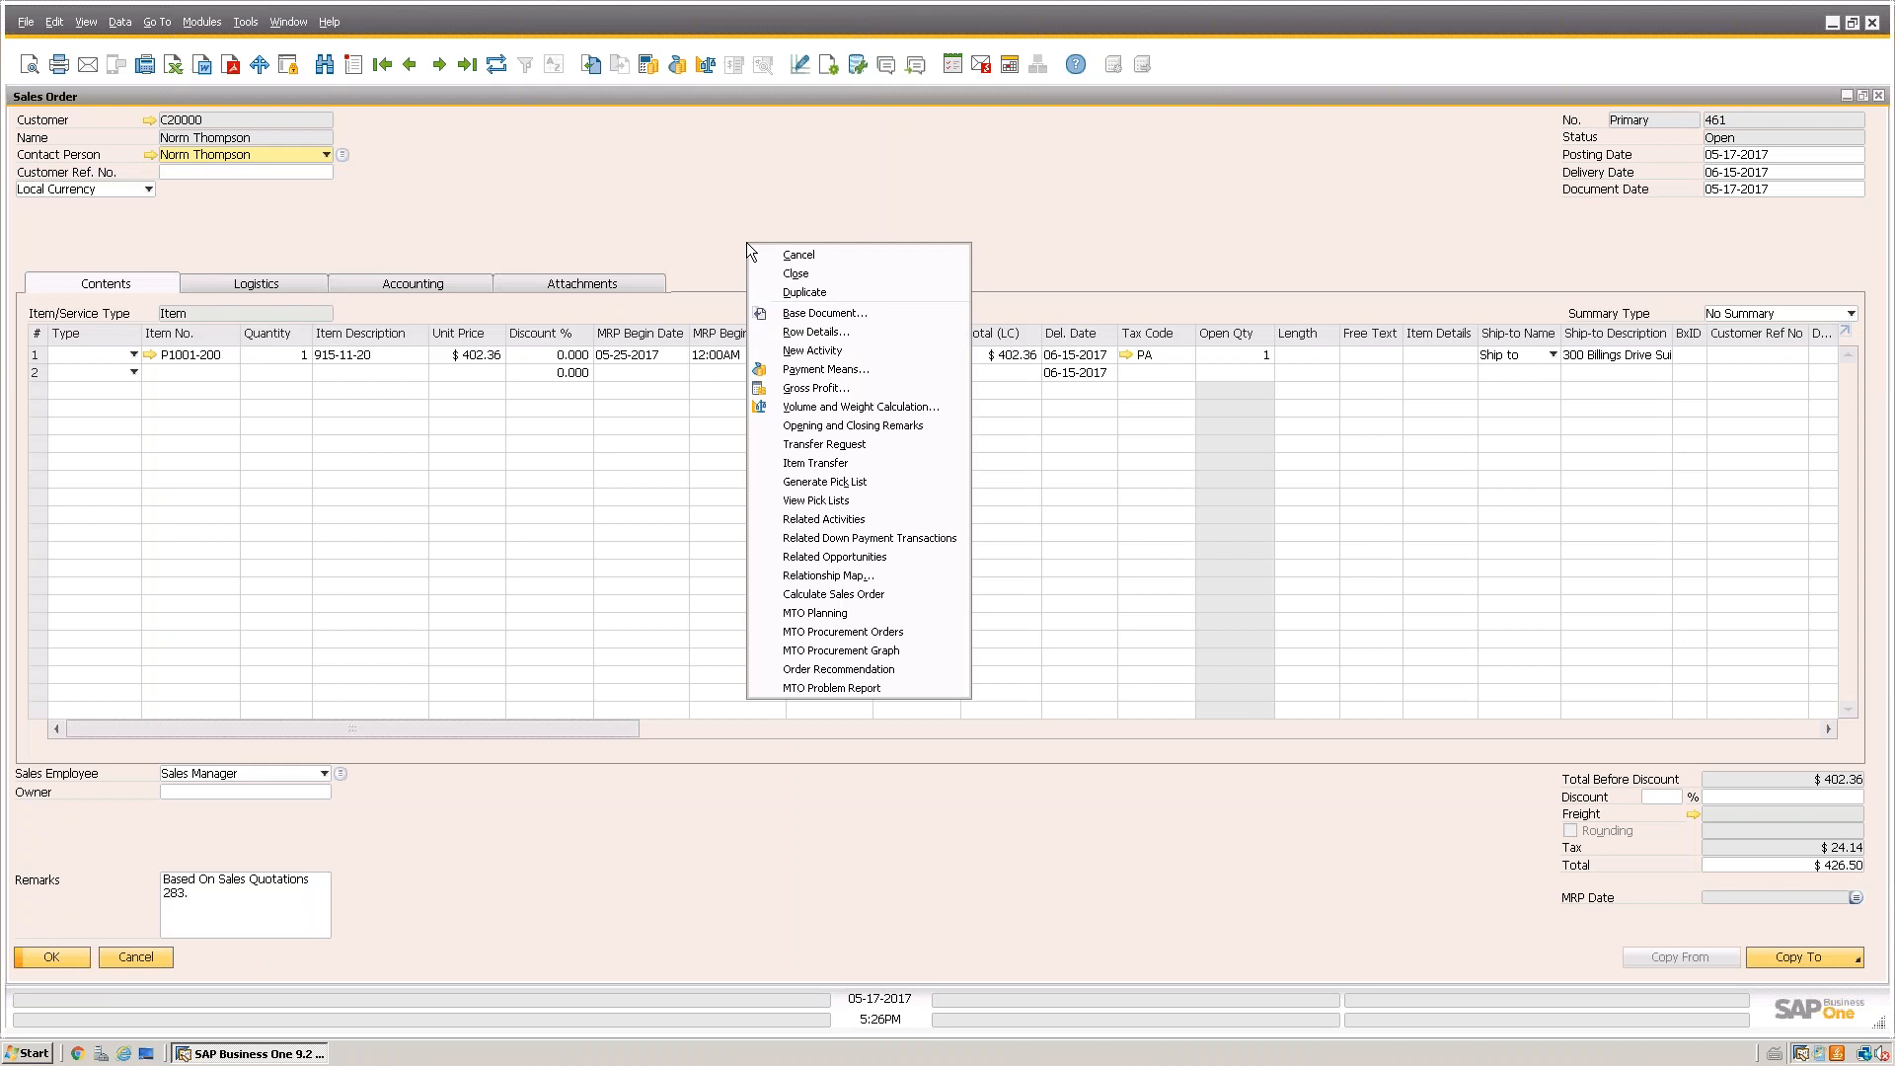
pyautogui.click(790, 649)
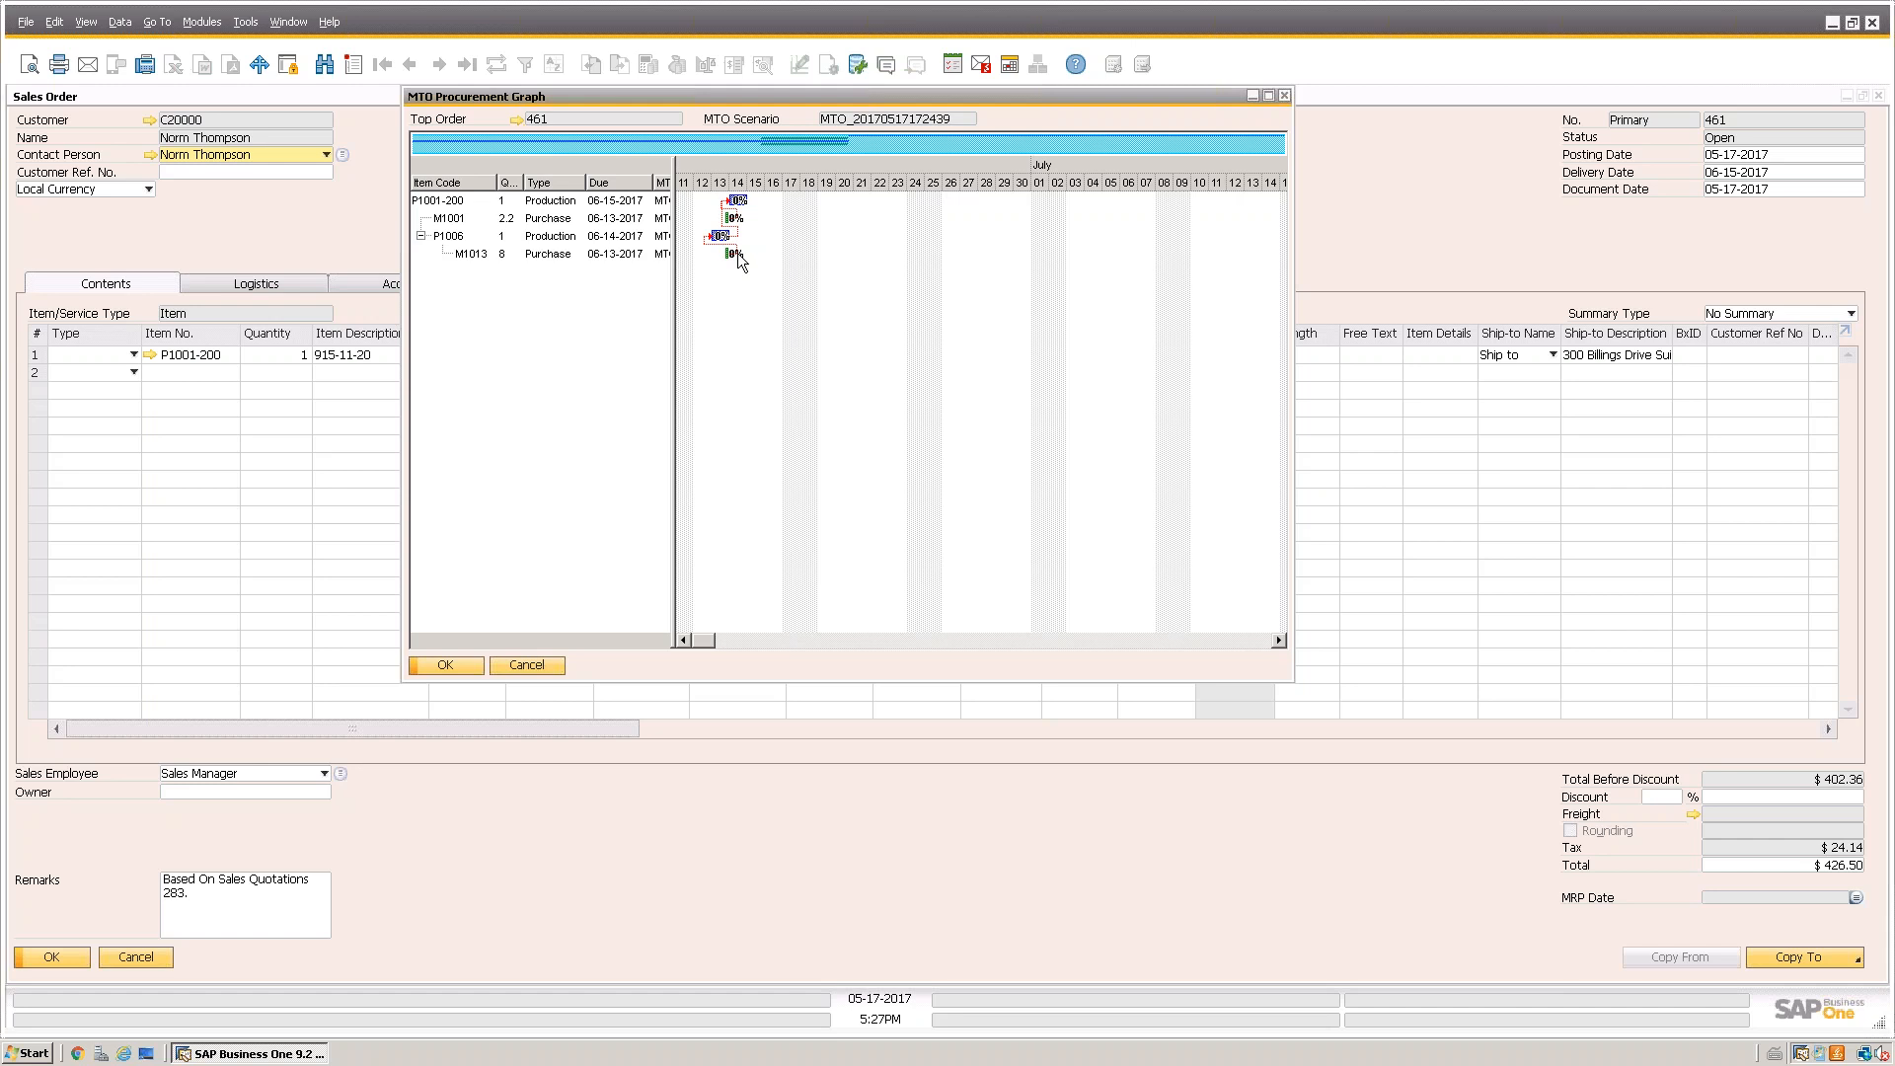
pyautogui.click(1286, 96)
pyautogui.rightClick(803, 207)
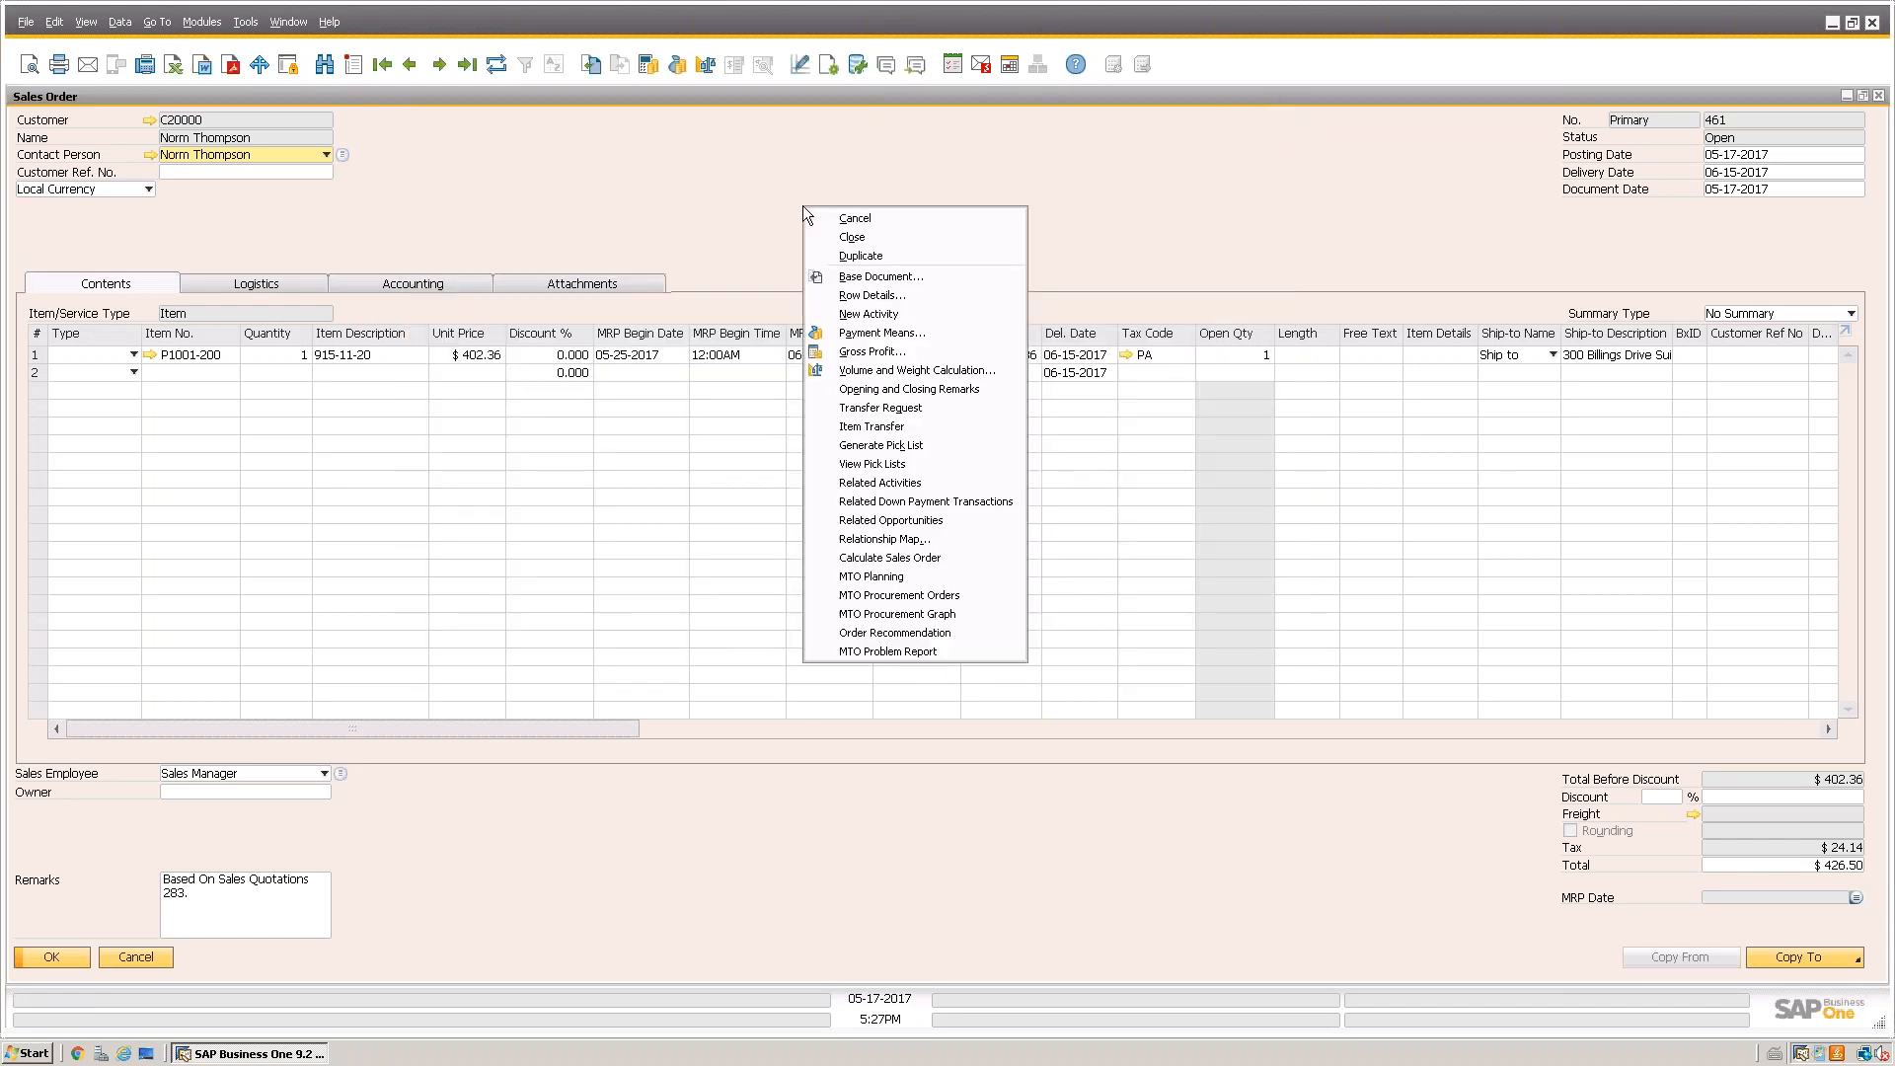
pyautogui.click(881, 653)
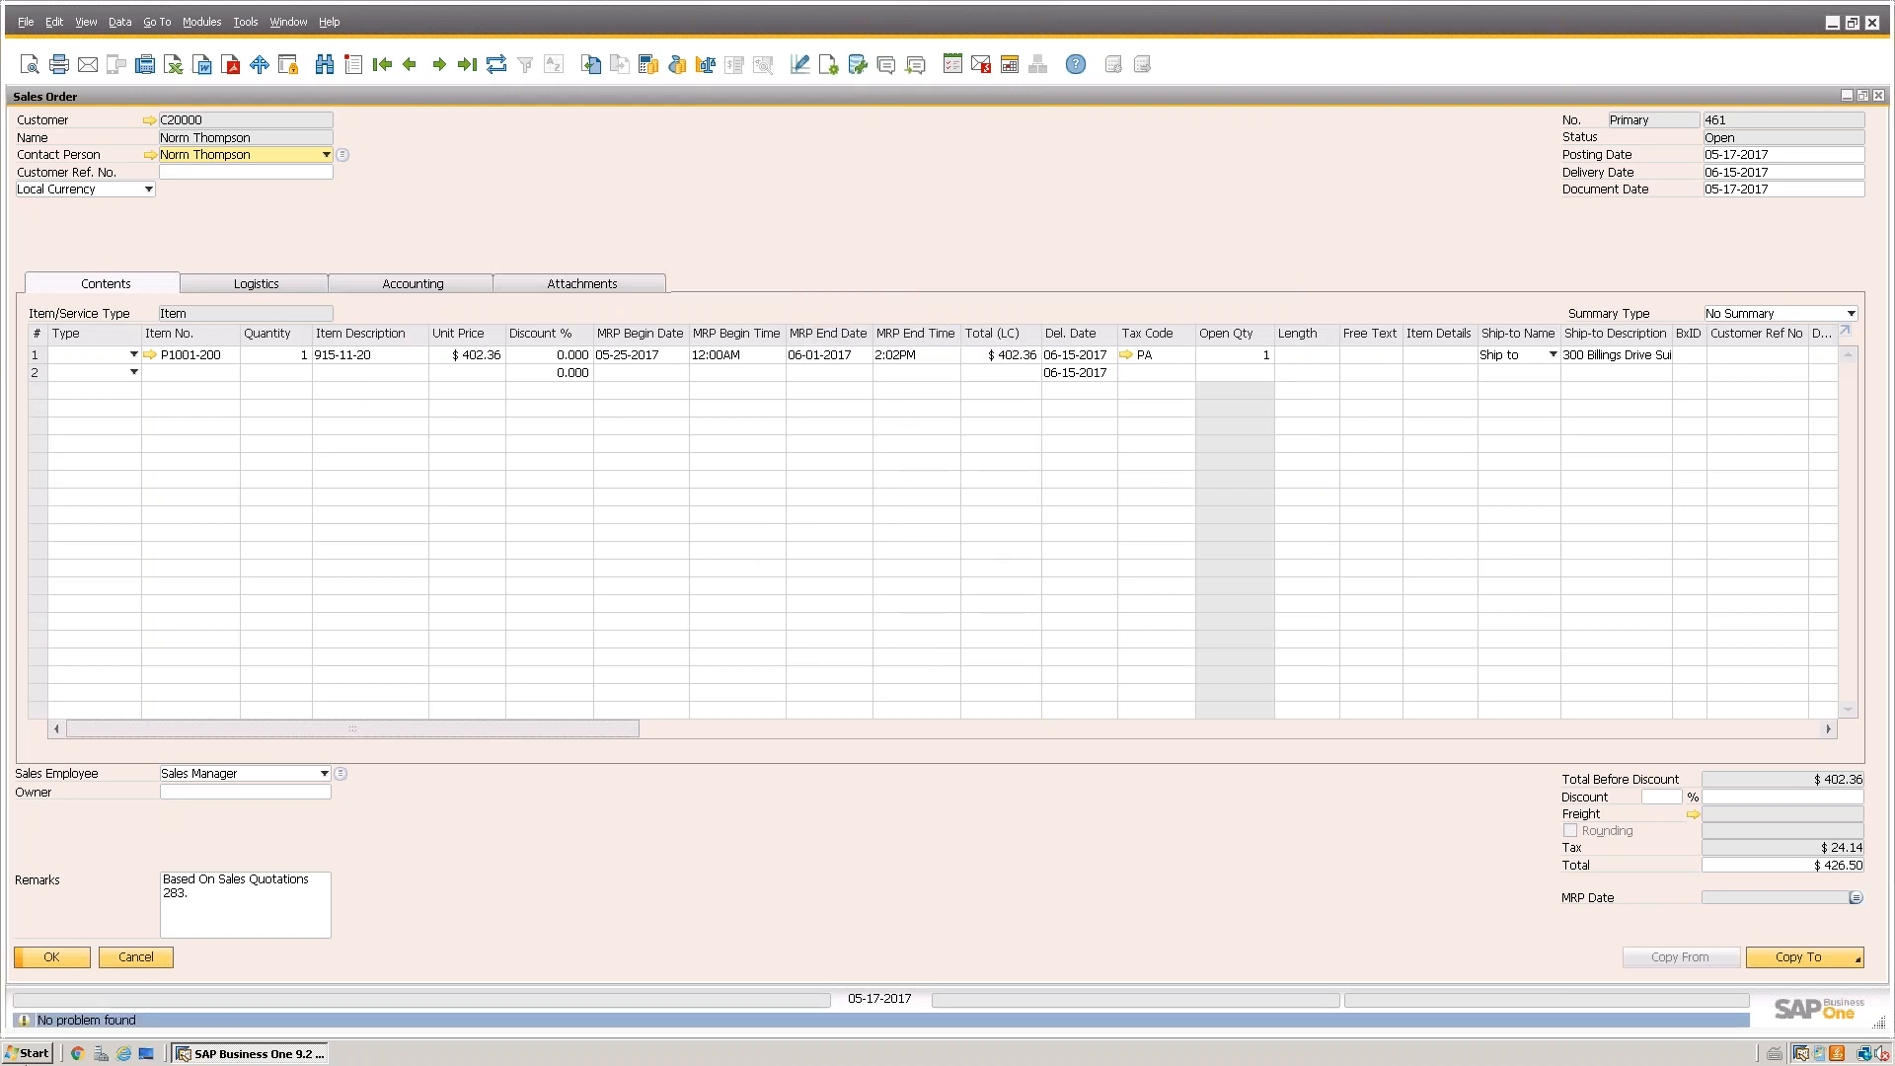